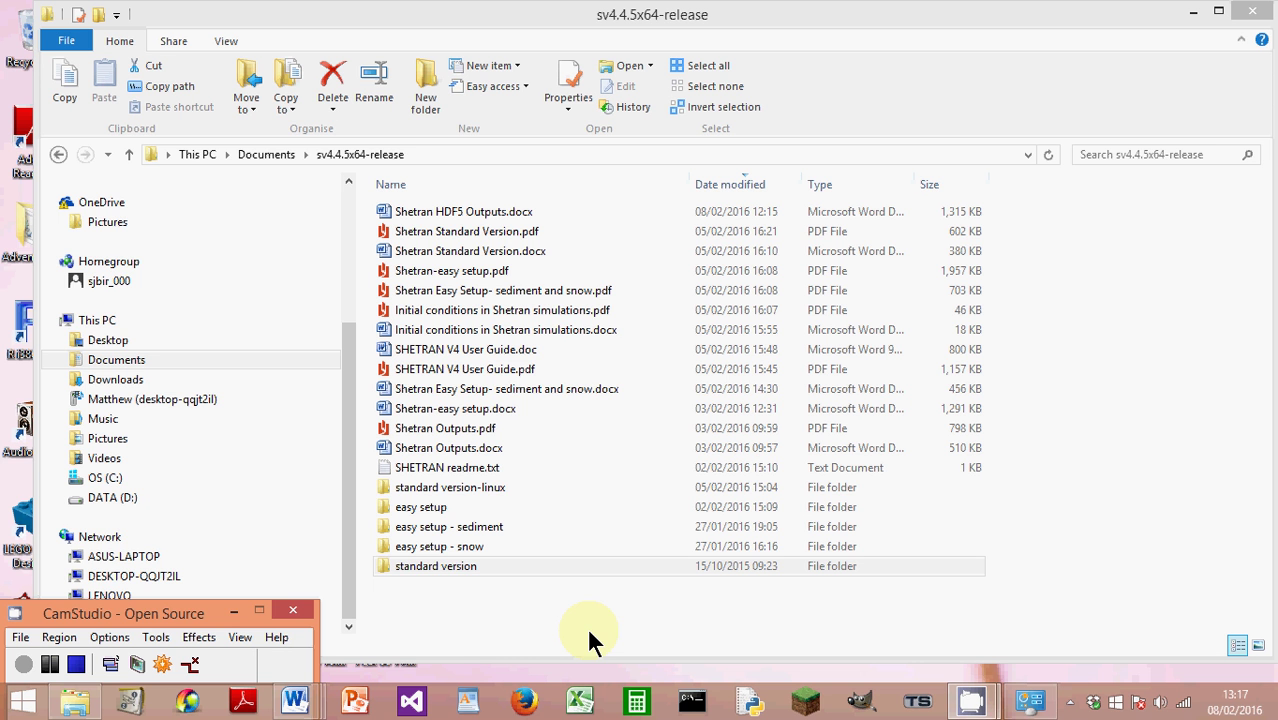
Open the standard version folder and then its program folder in File Explorer
click(437, 570)
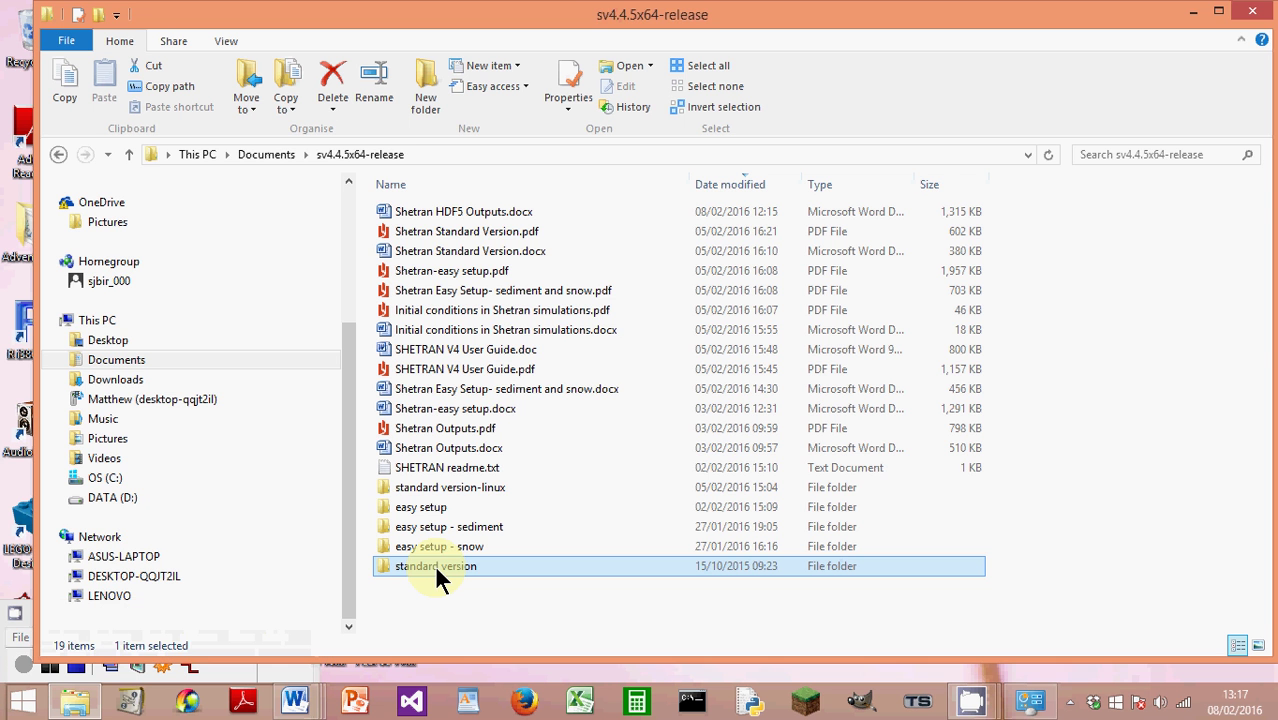
double_click(436, 568)
double_click(416, 253)
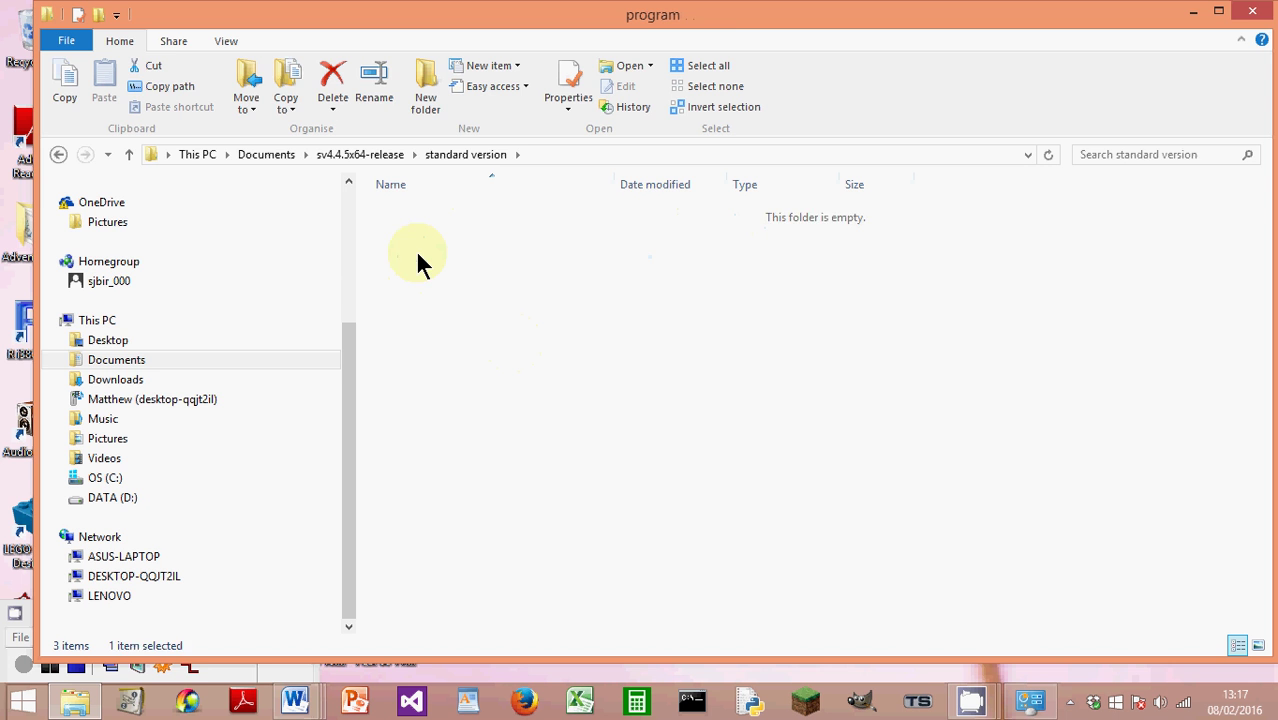
Launch sv4.4.5x64.exe, run the Slapton example rundata_slap.txt, and close the program folder window
double_click(427, 448)
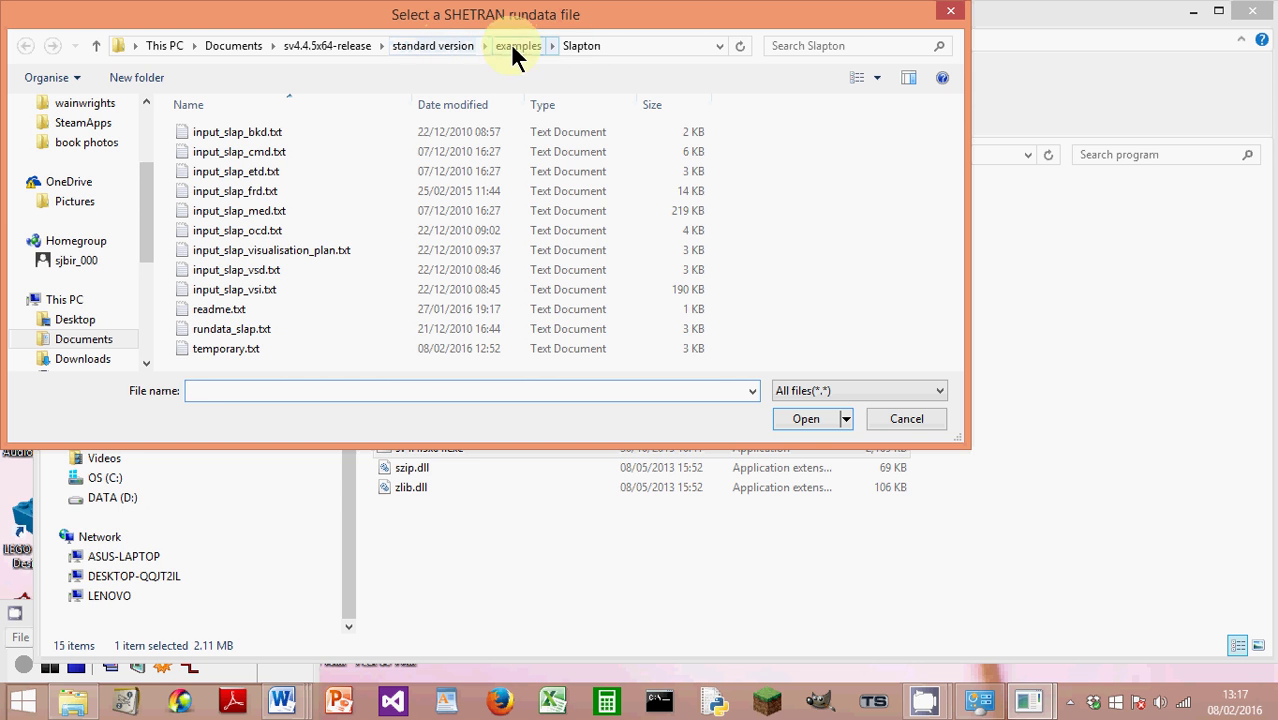
click(583, 46)
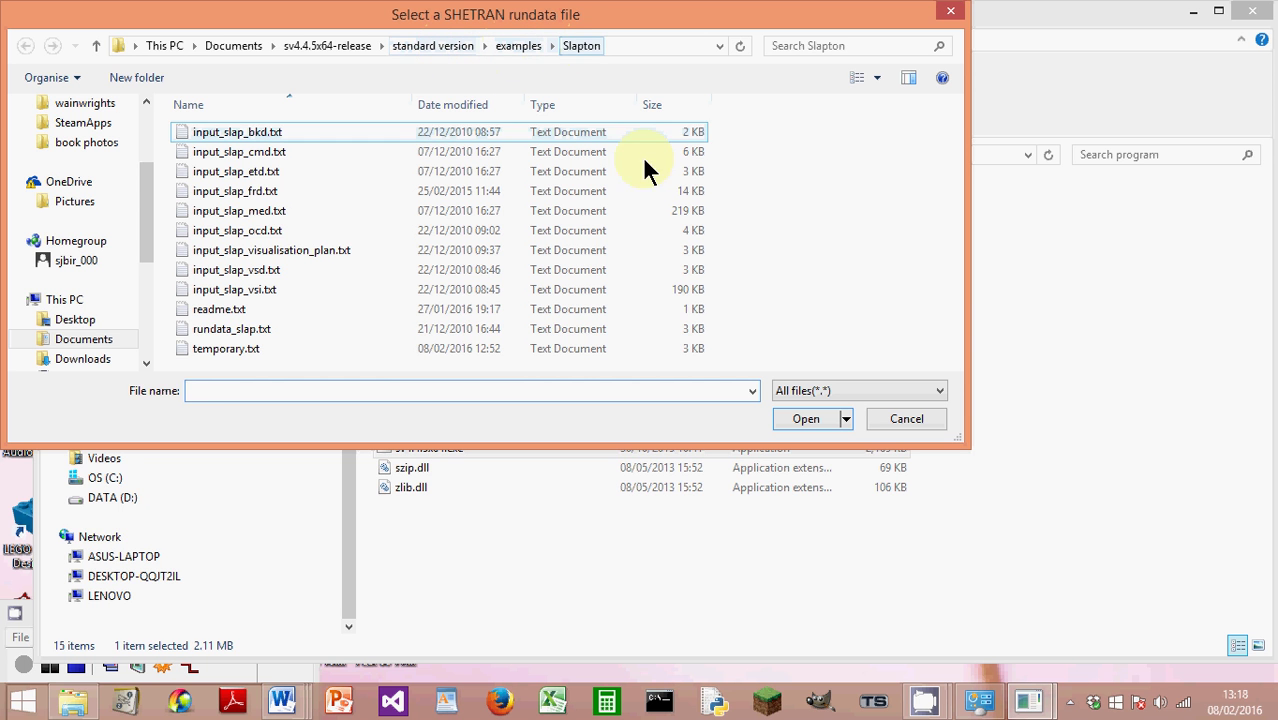
double_click(212, 329)
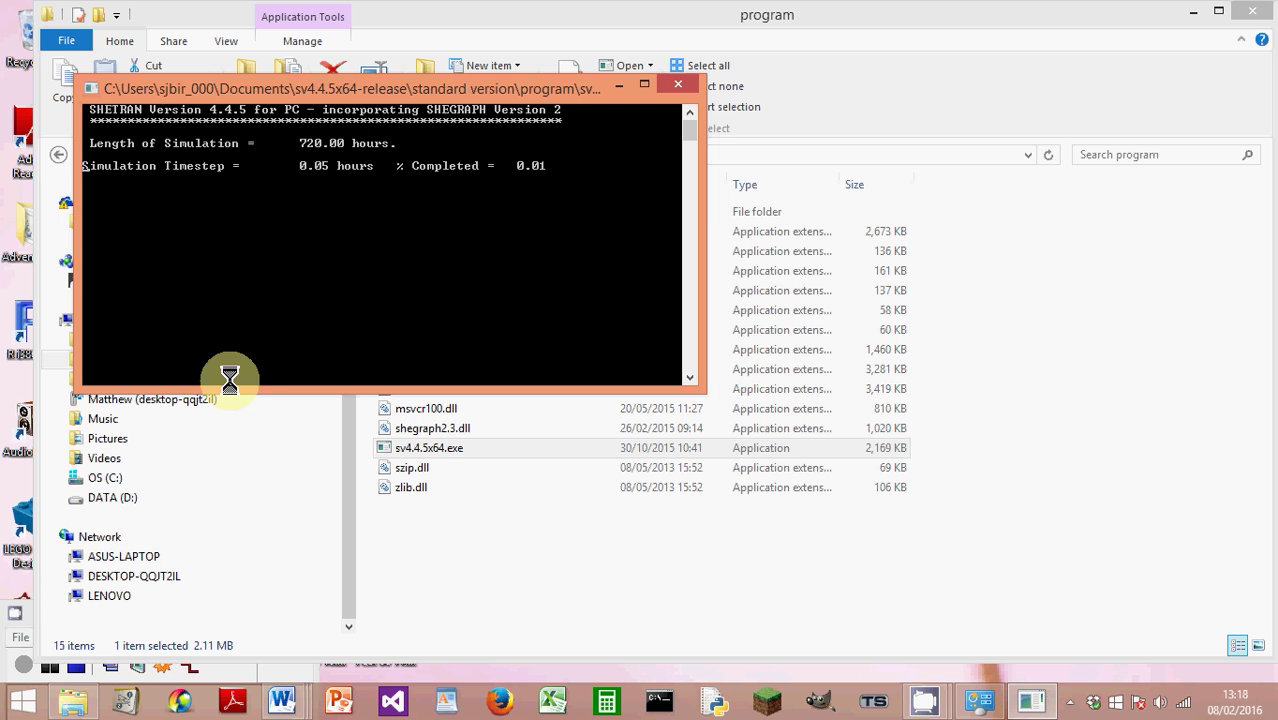
mouse_move(60, 685)
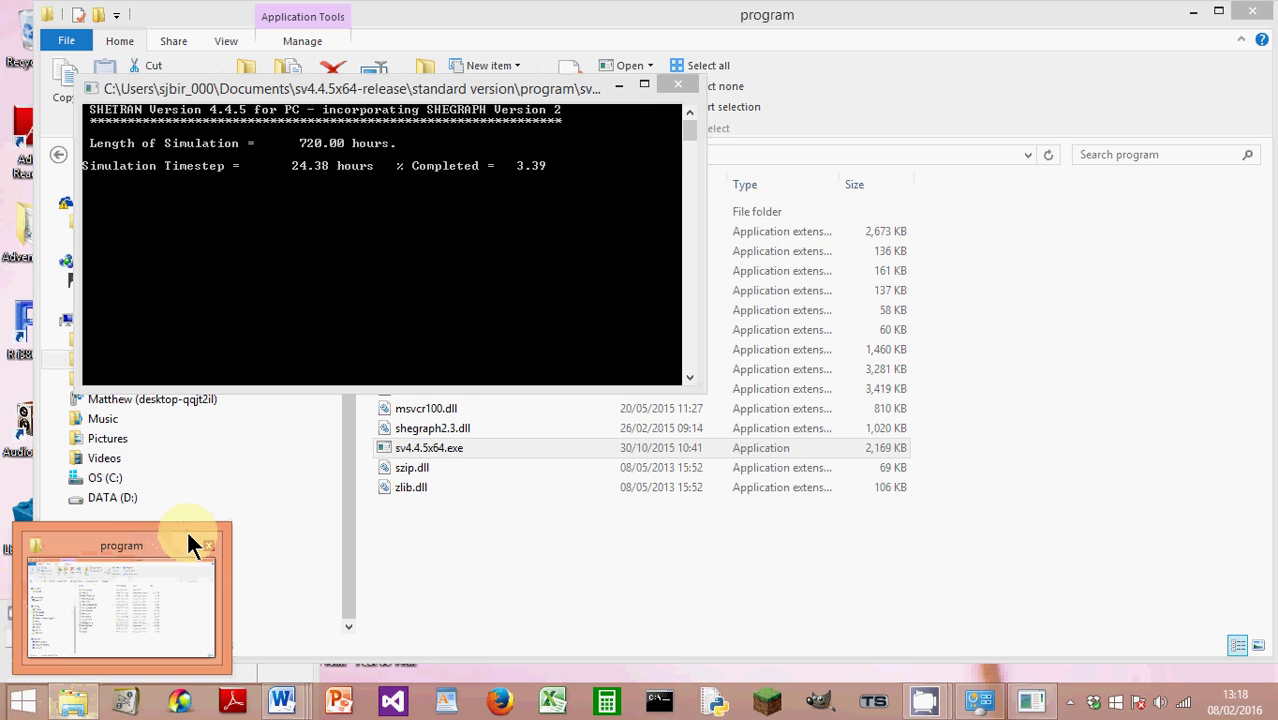
click(208, 547)
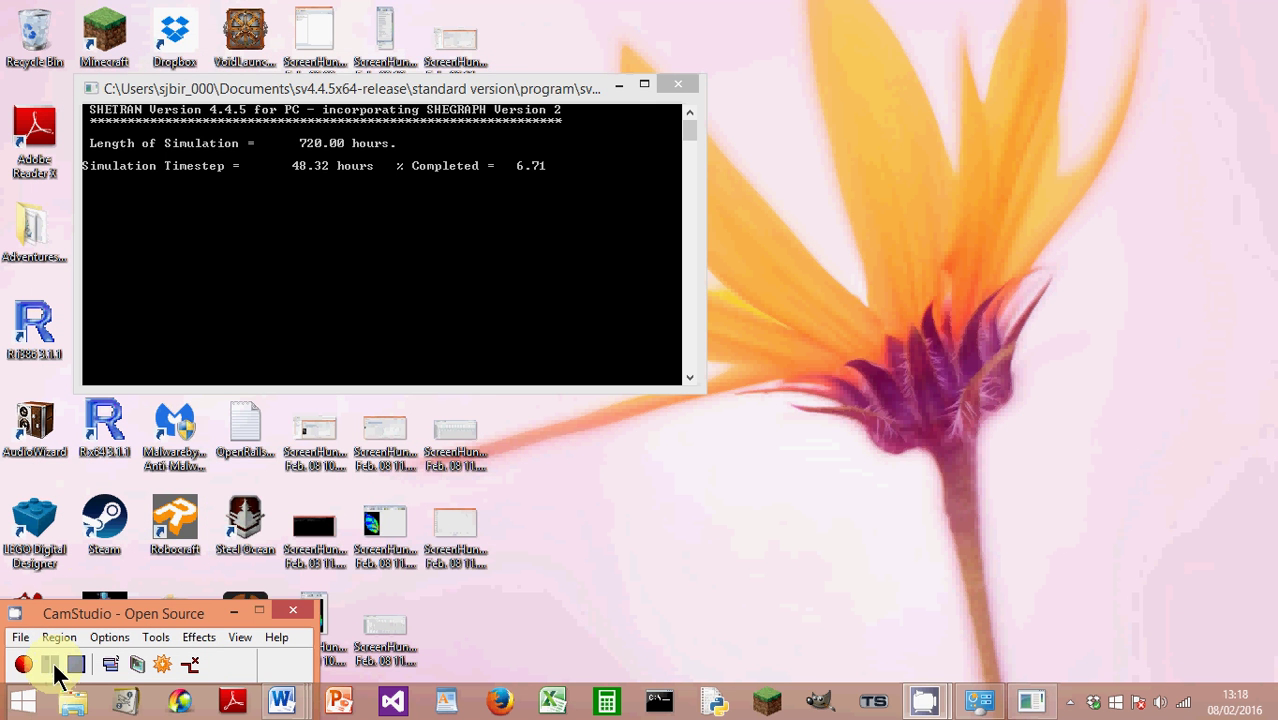
Bring the Slapton folder forward and open output_slap-shegraph.h5 in HDFView
click(70, 700)
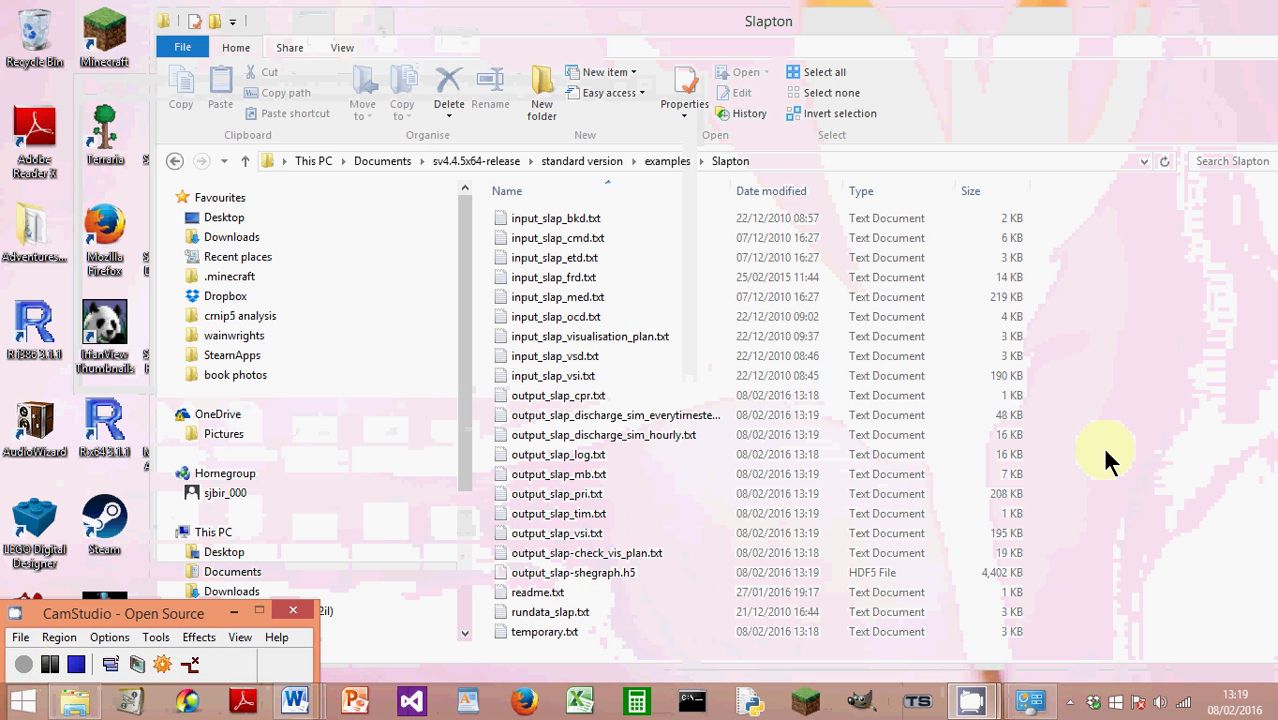
click(859, 23)
click(537, 573)
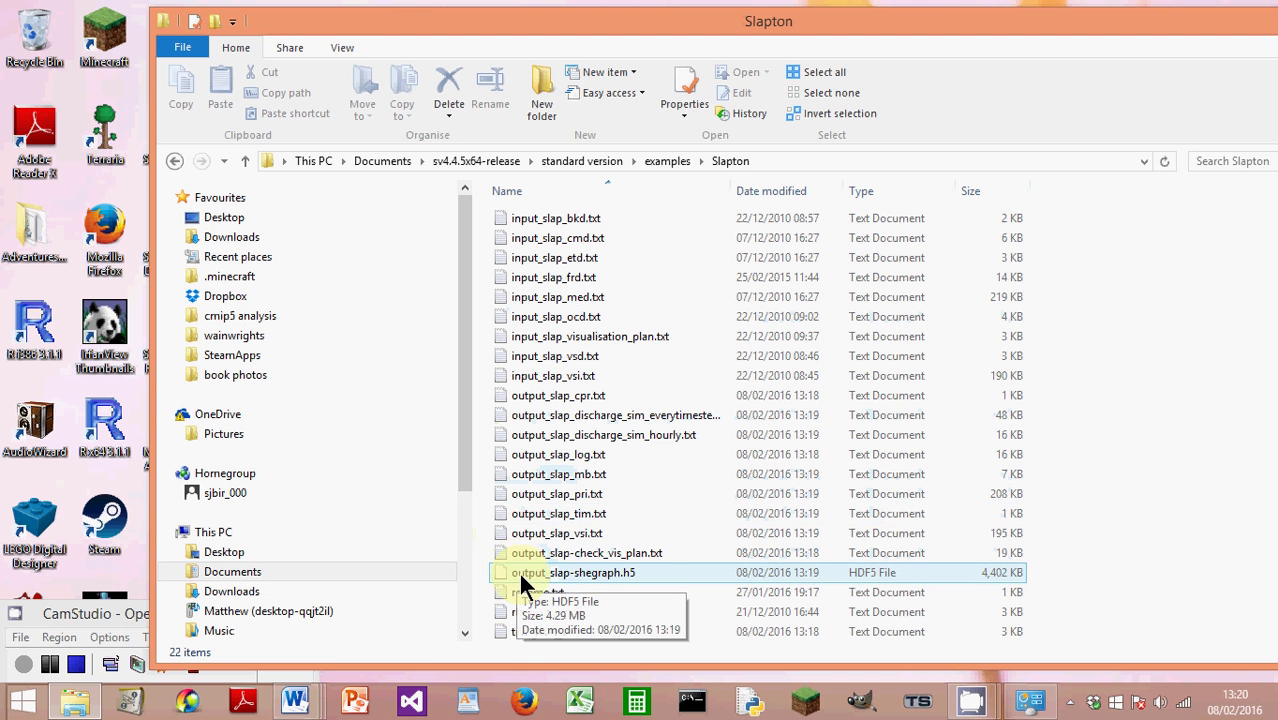
click(607, 570)
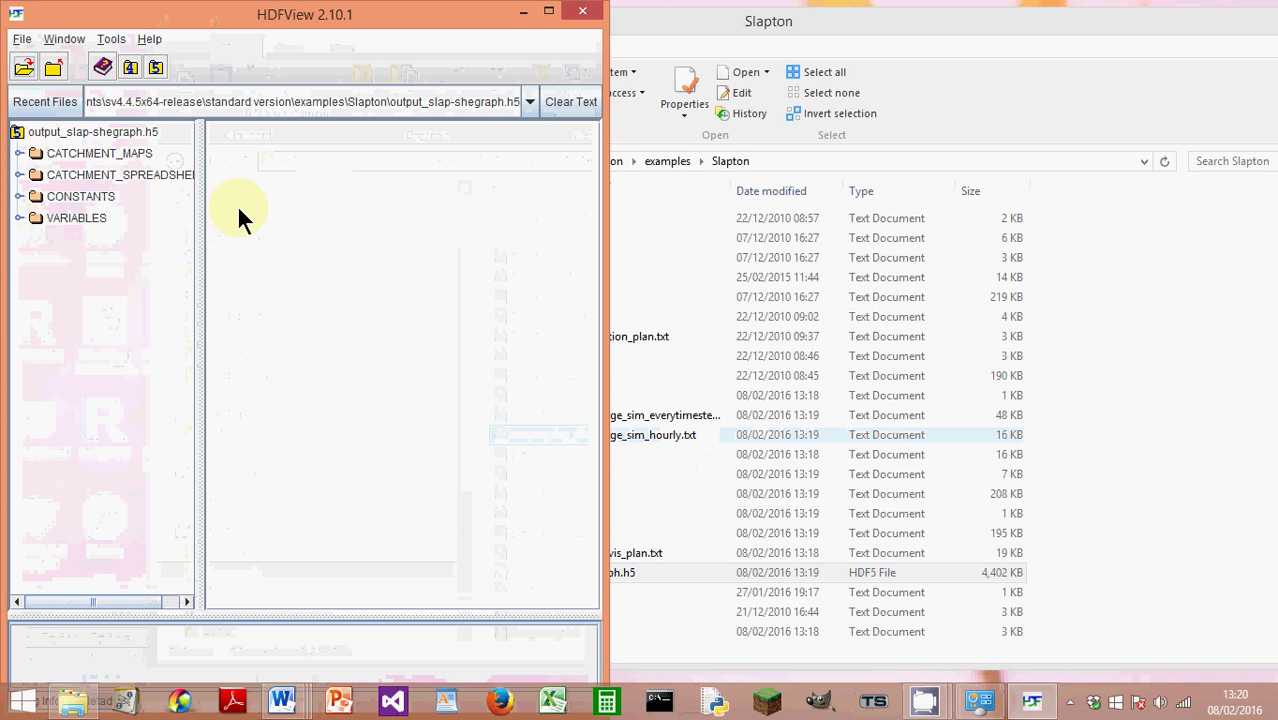
Open CATCHMENT_MAPS/SV4_elevation as an image using the /CATCHMENT_MAPS/palette1 palette
double_click(70, 156)
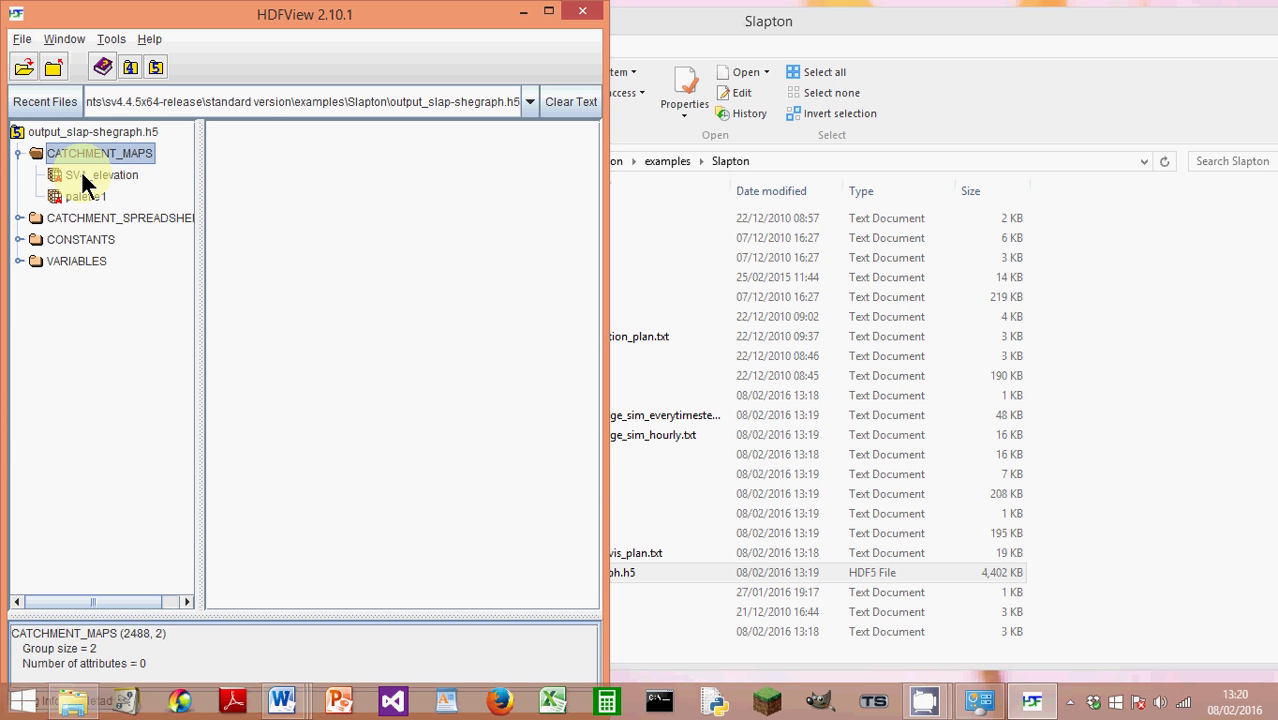
right_click(85, 180)
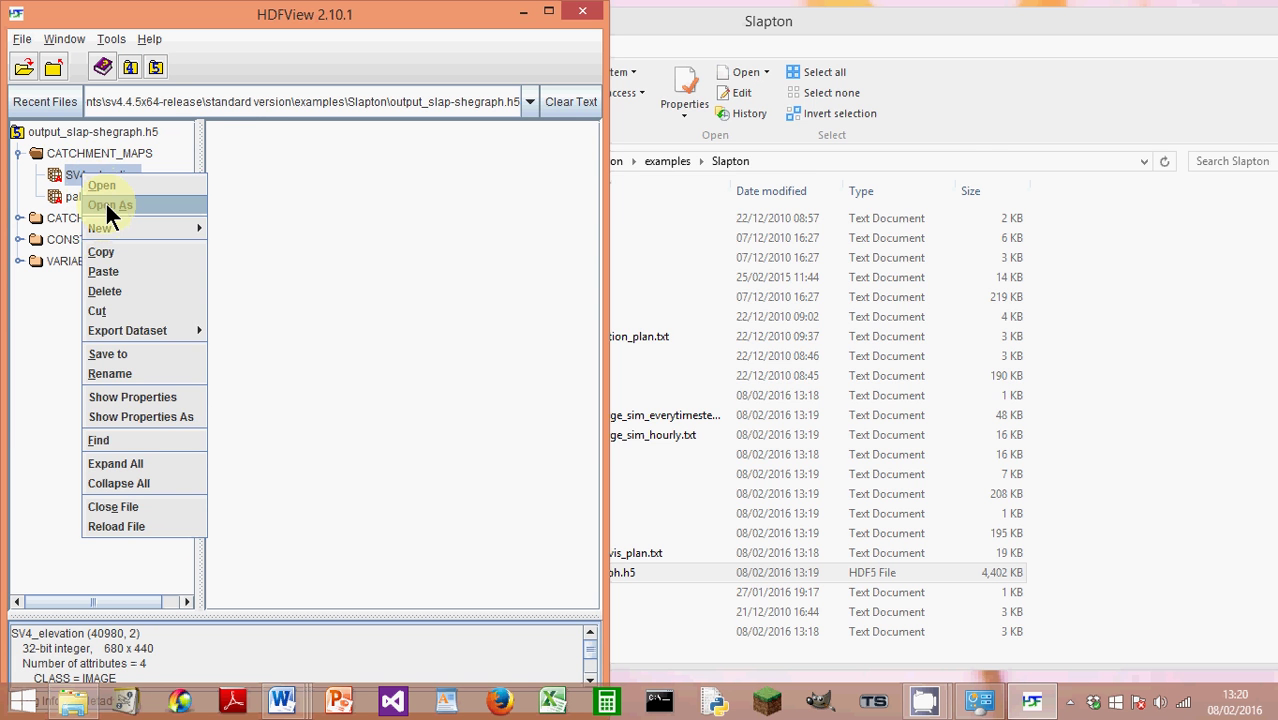
click(105, 203)
click(277, 197)
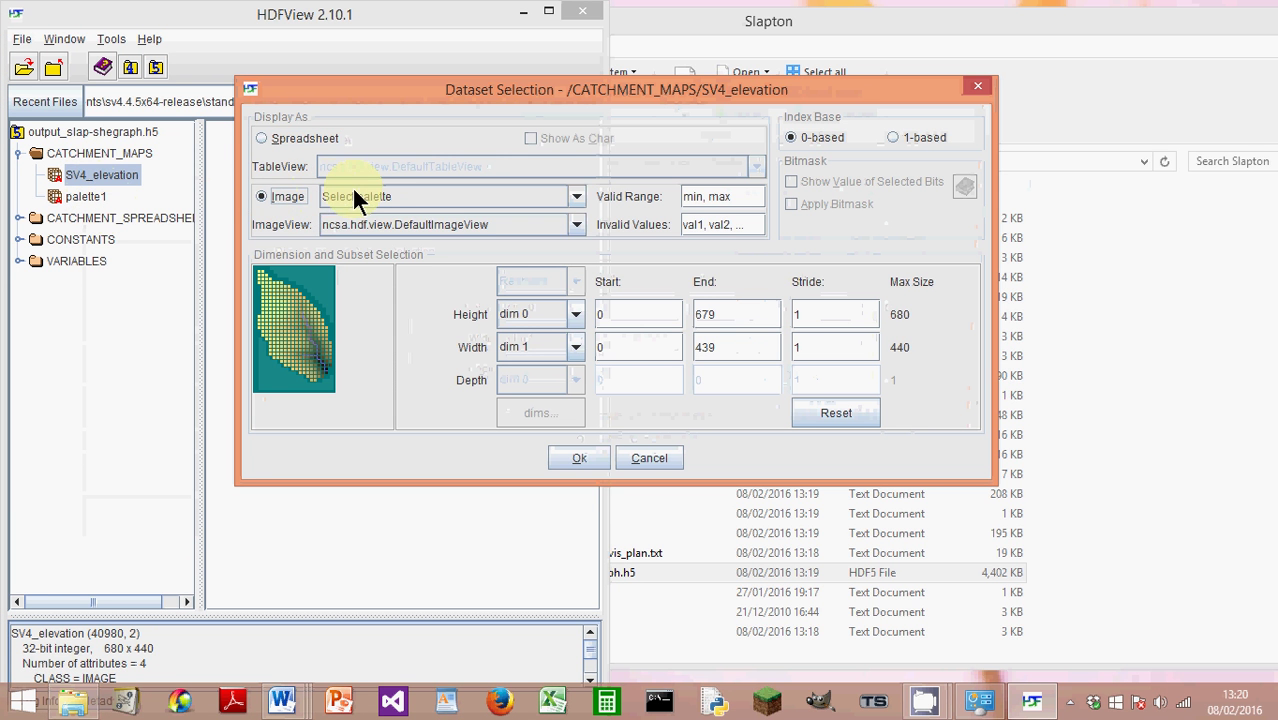
click(357, 197)
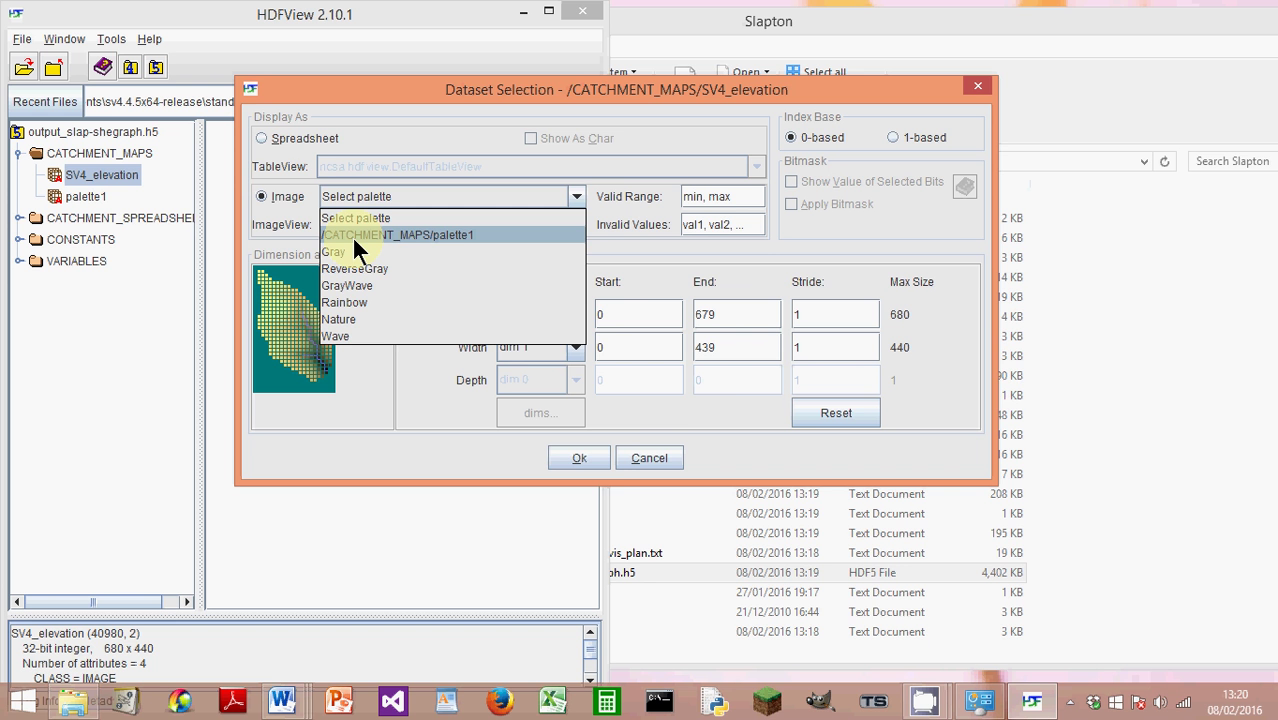
click(351, 235)
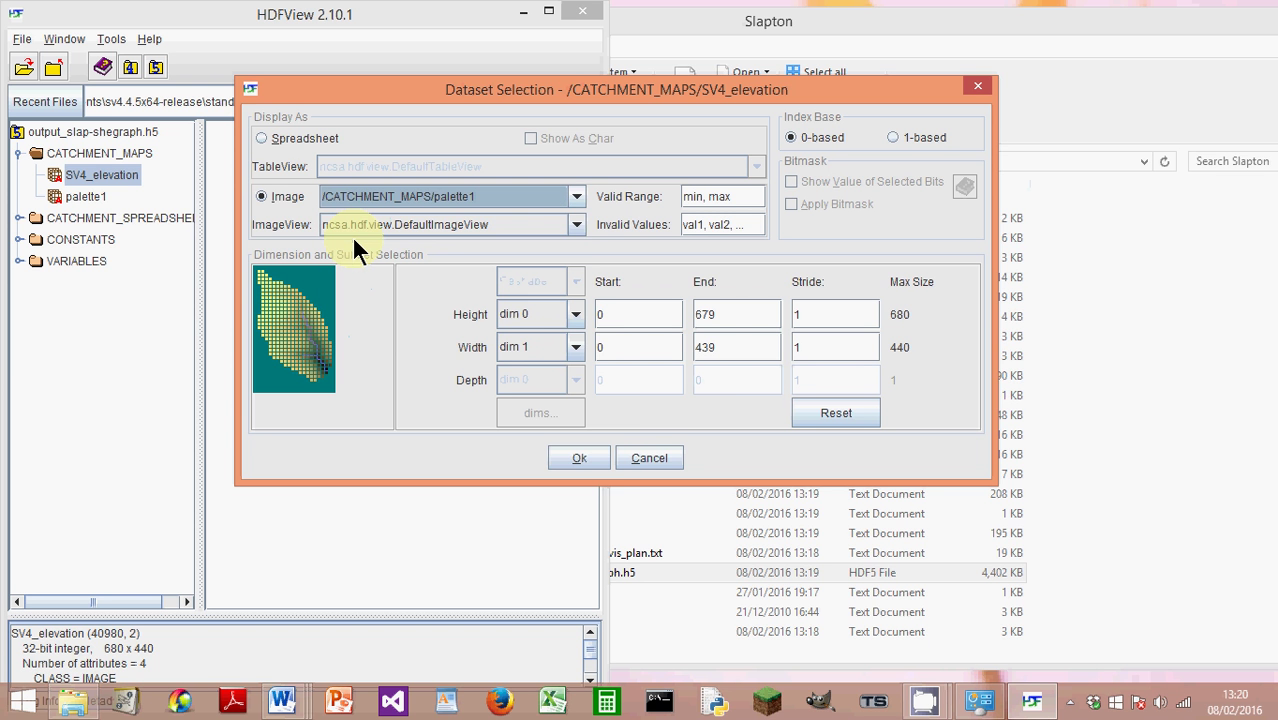
click(581, 452)
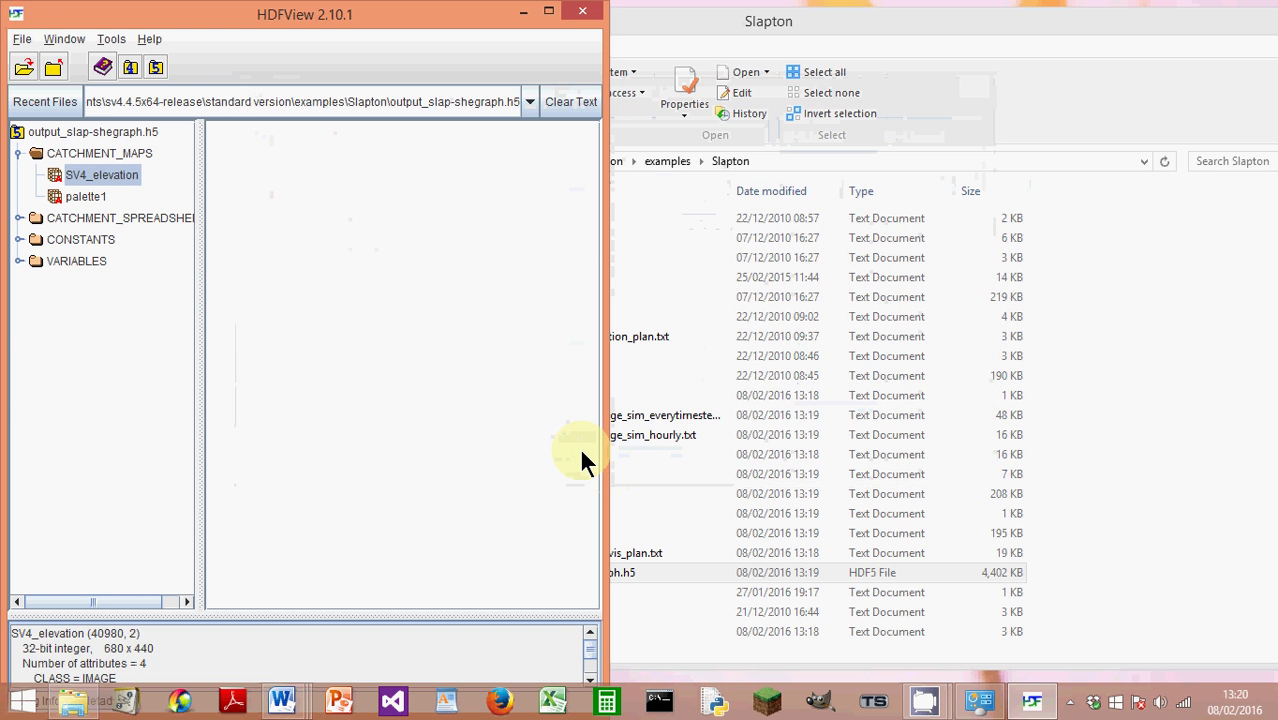
Maximize the elevation image, zoom it out to 75%, and turn on Image > Show Value
click(501, 136)
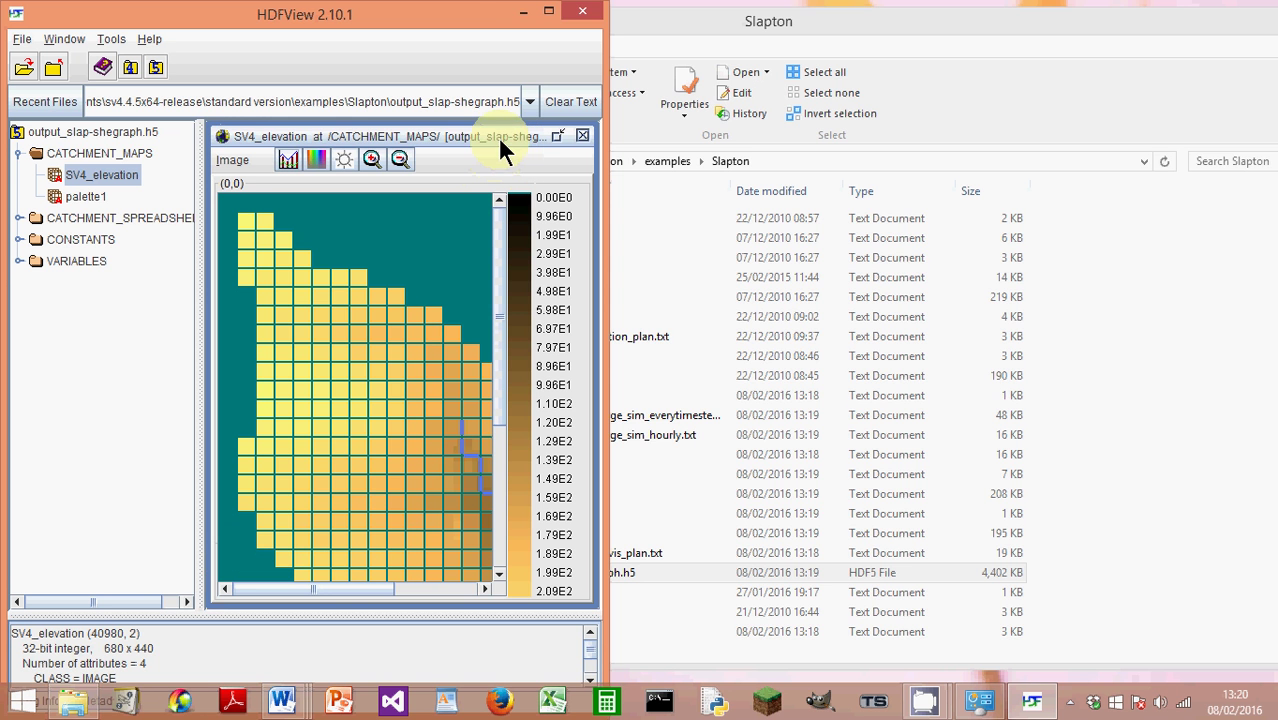
click(548, 11)
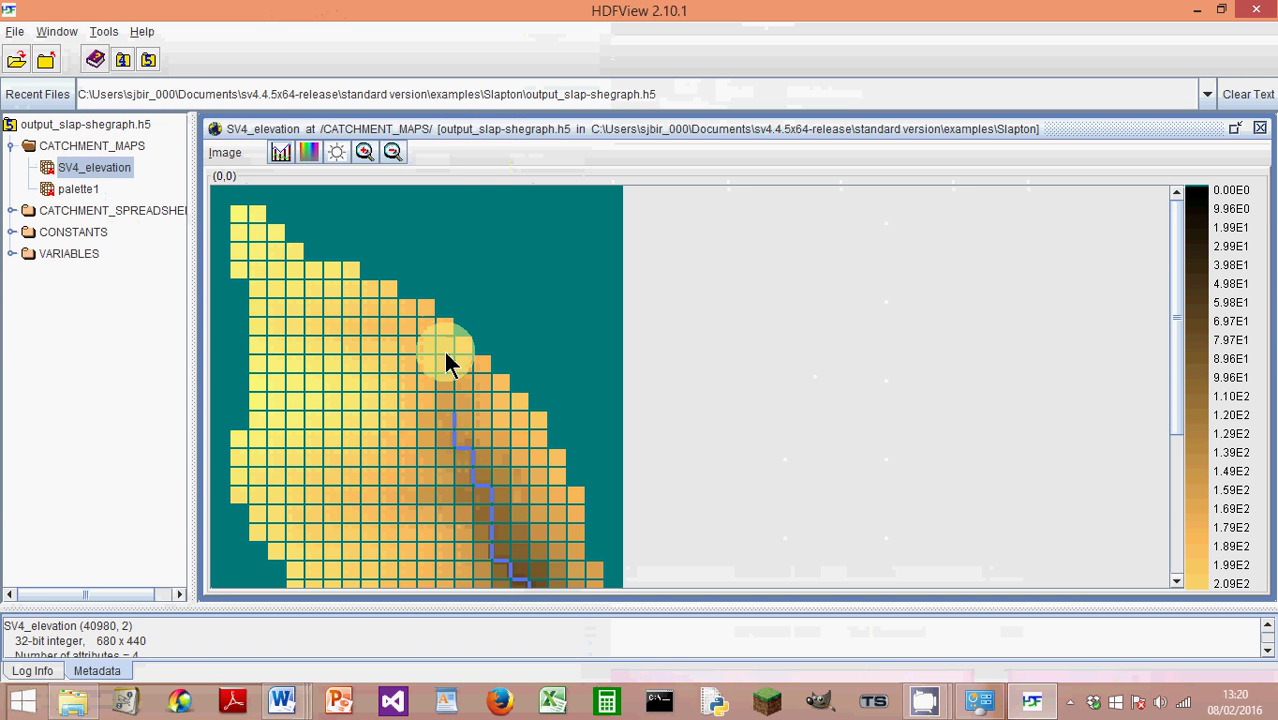
click(393, 155)
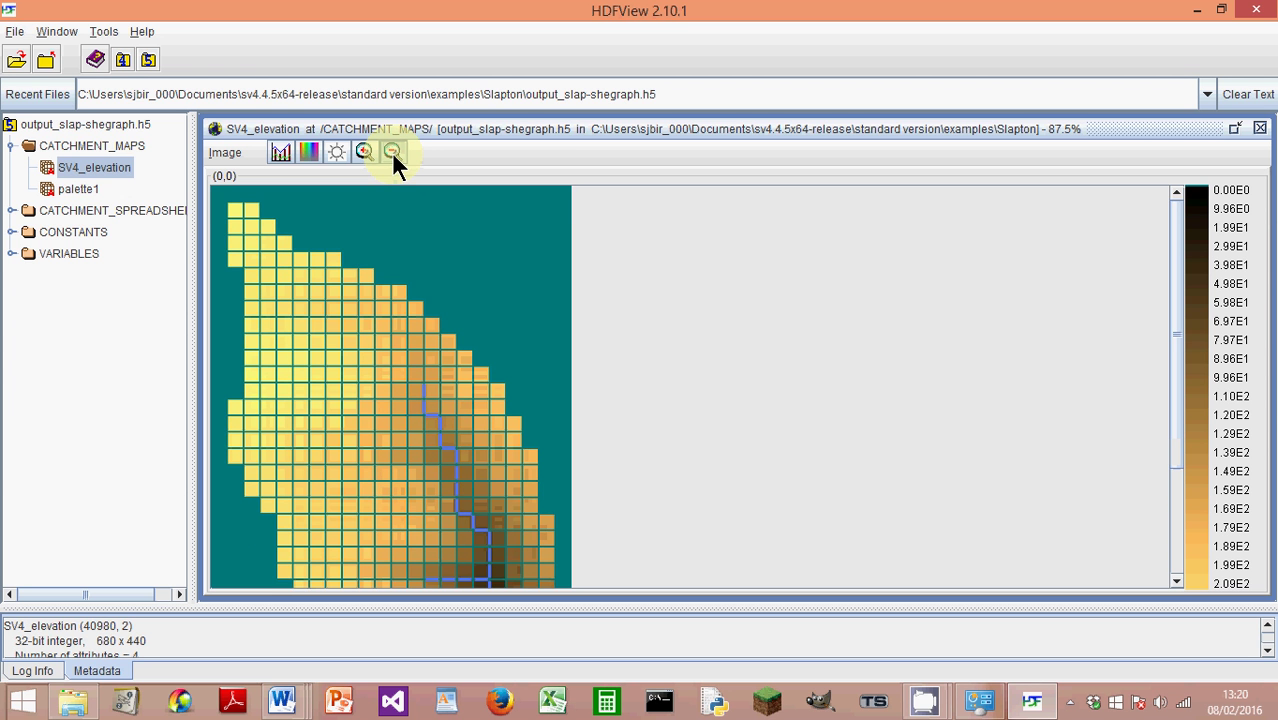
click(393, 155)
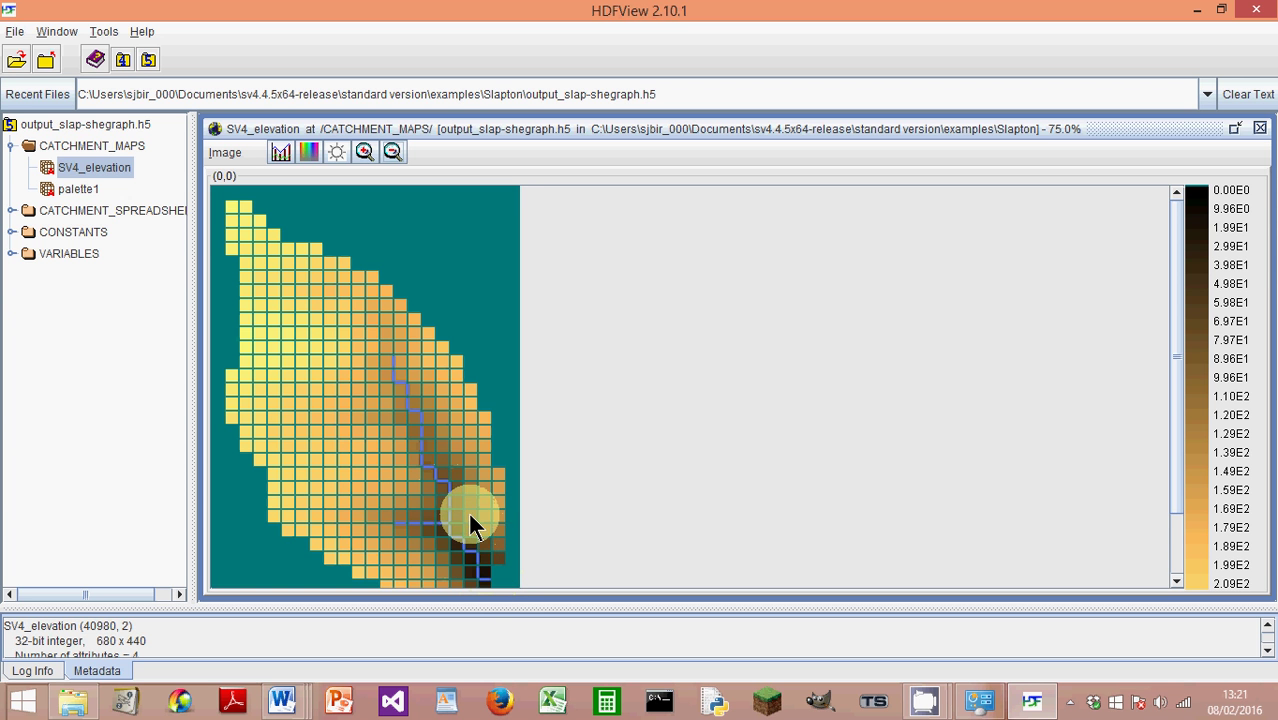
click(229, 152)
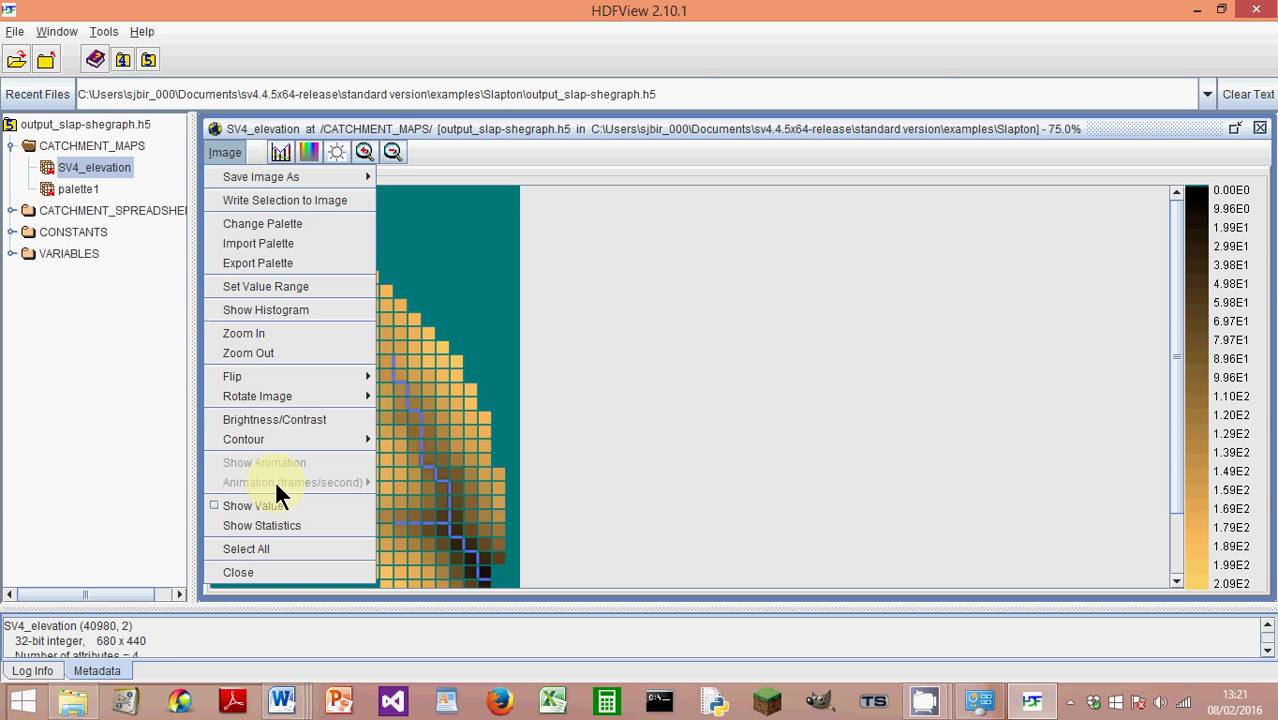
click(262, 505)
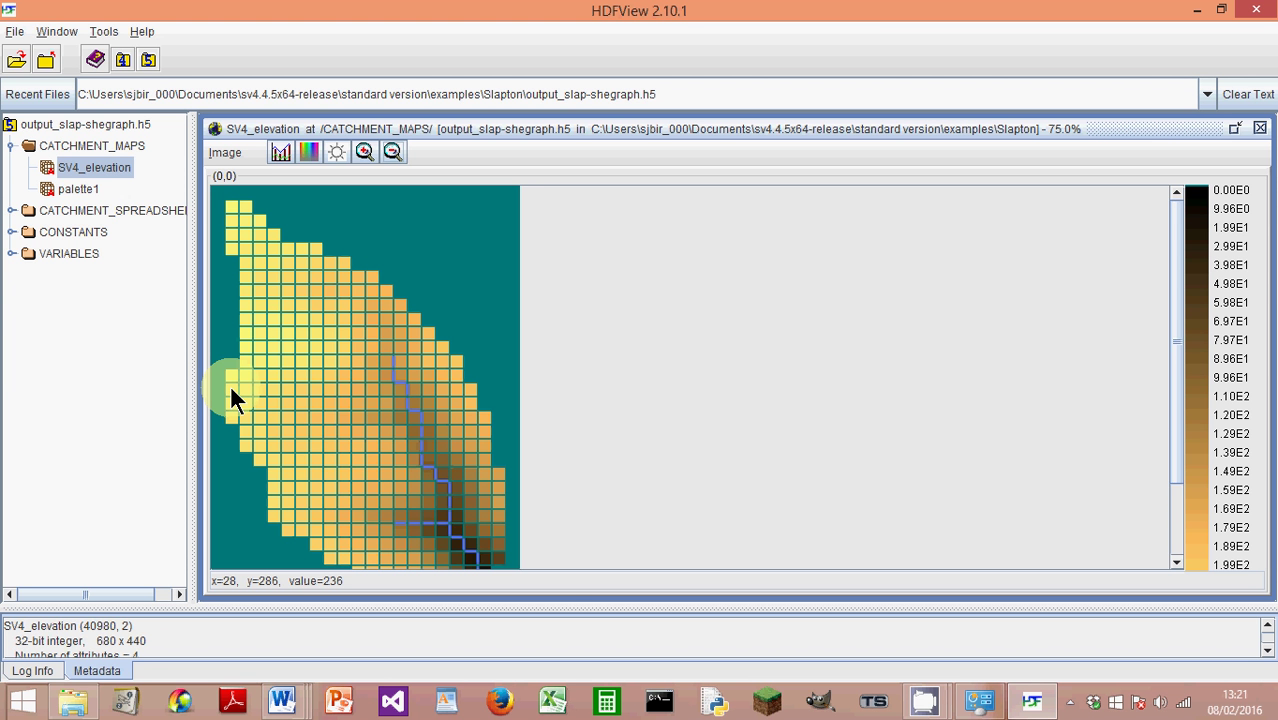
Expand CONSTANTS and CATCHMENT_SPREADSHEETS, and set SV4_numbering to open as an Image
click(11, 232)
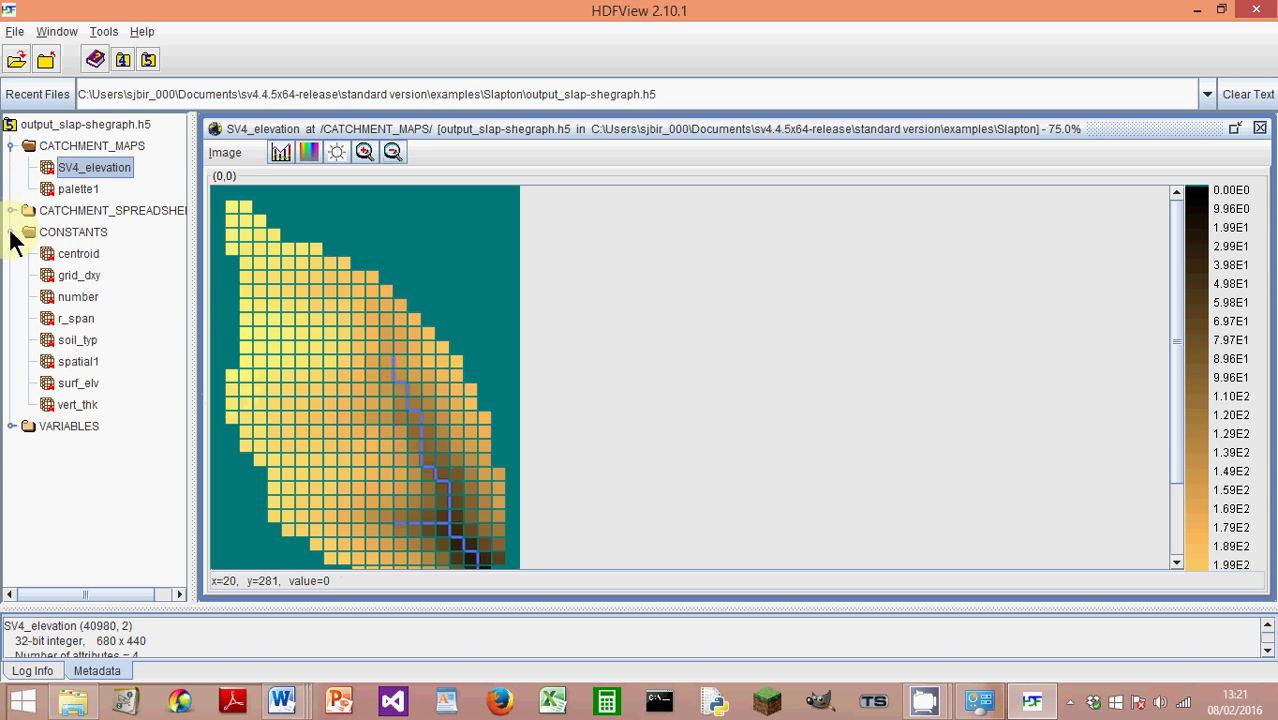
click(61, 384)
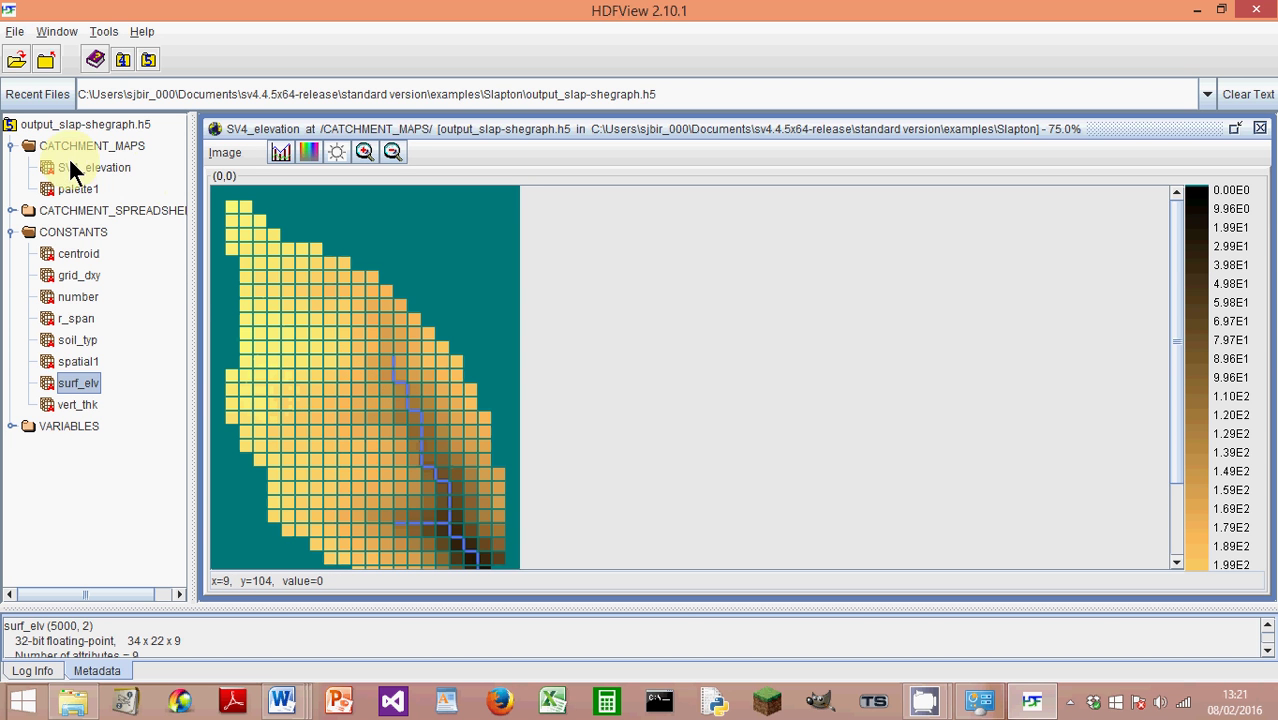
click(10, 211)
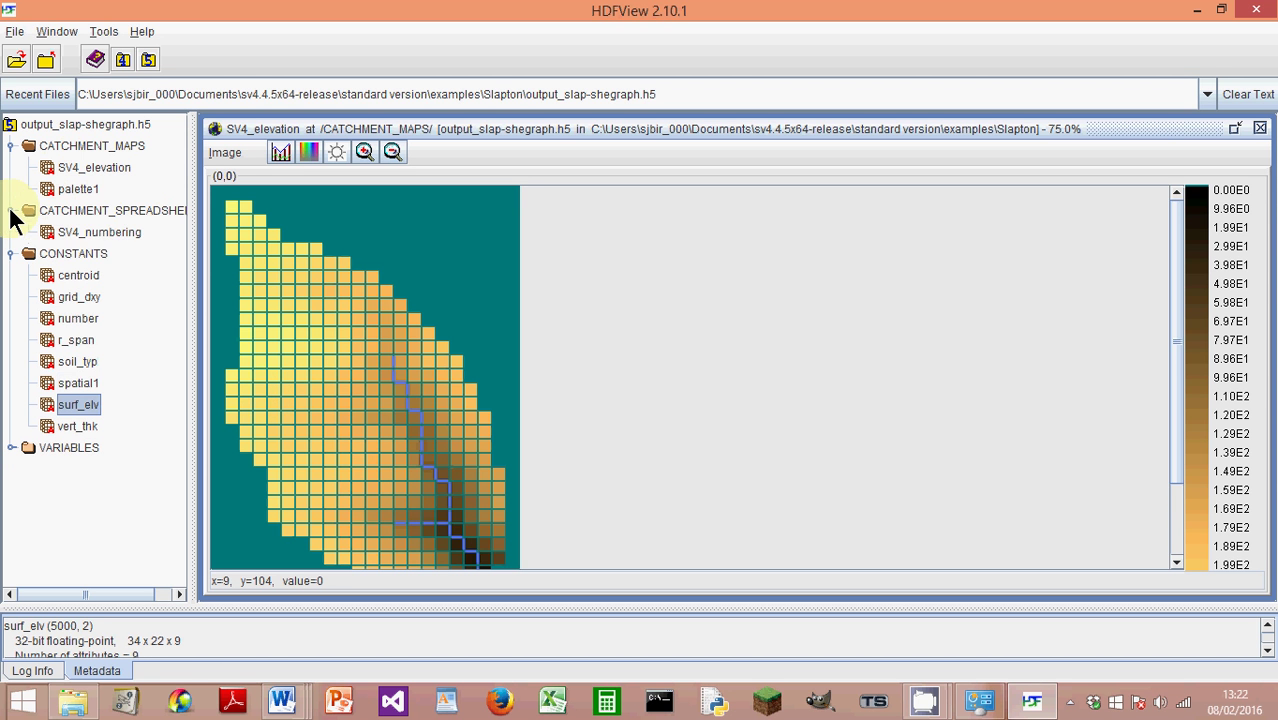
right_click(97, 238)
click(109, 257)
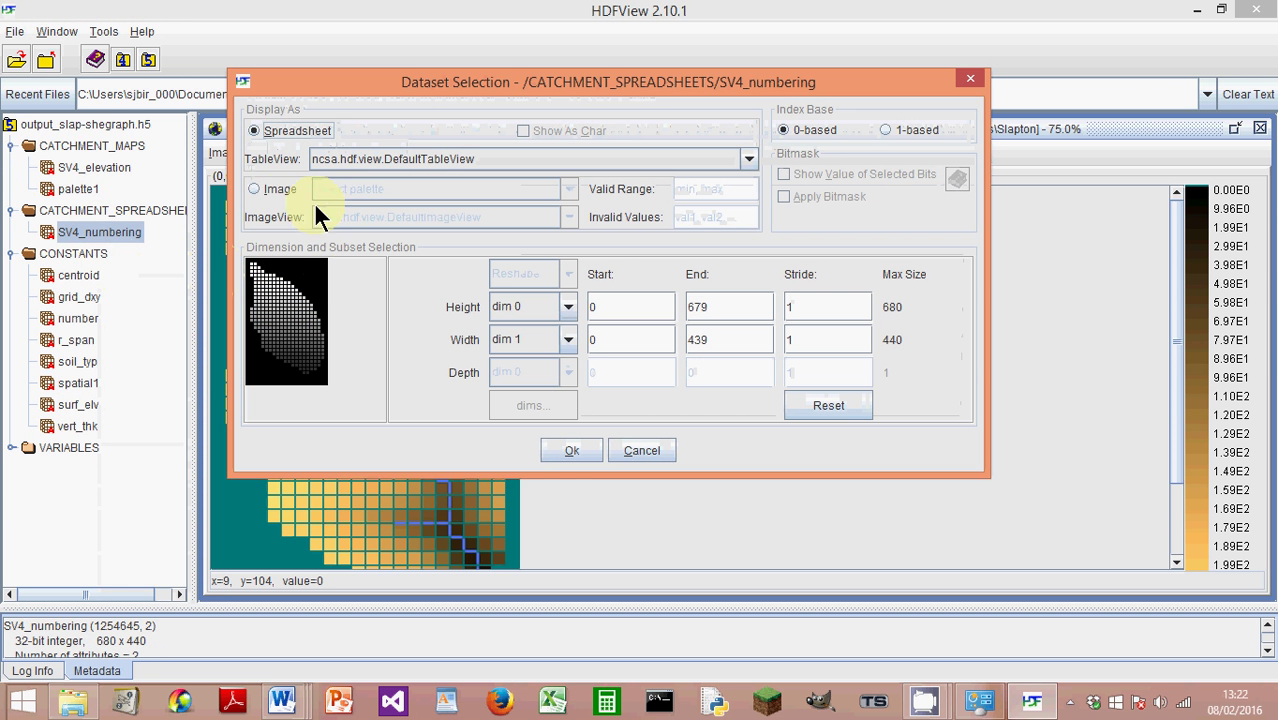
click(266, 190)
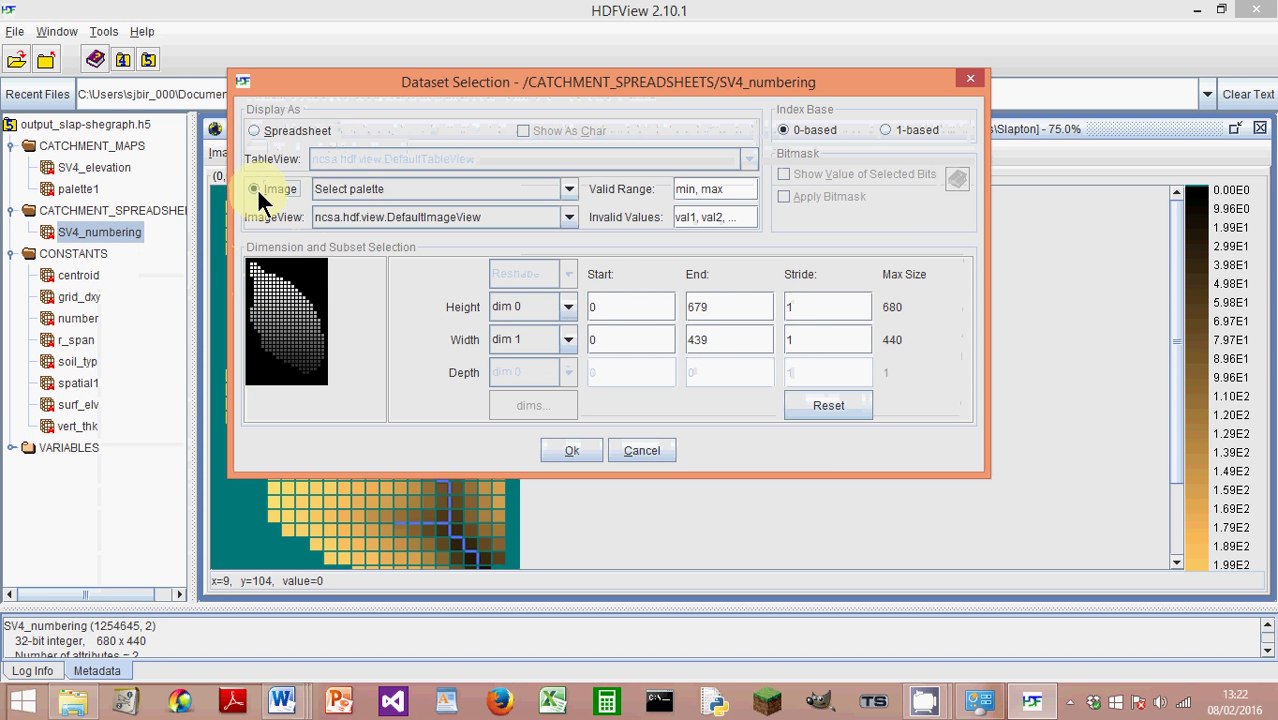
click(356, 196)
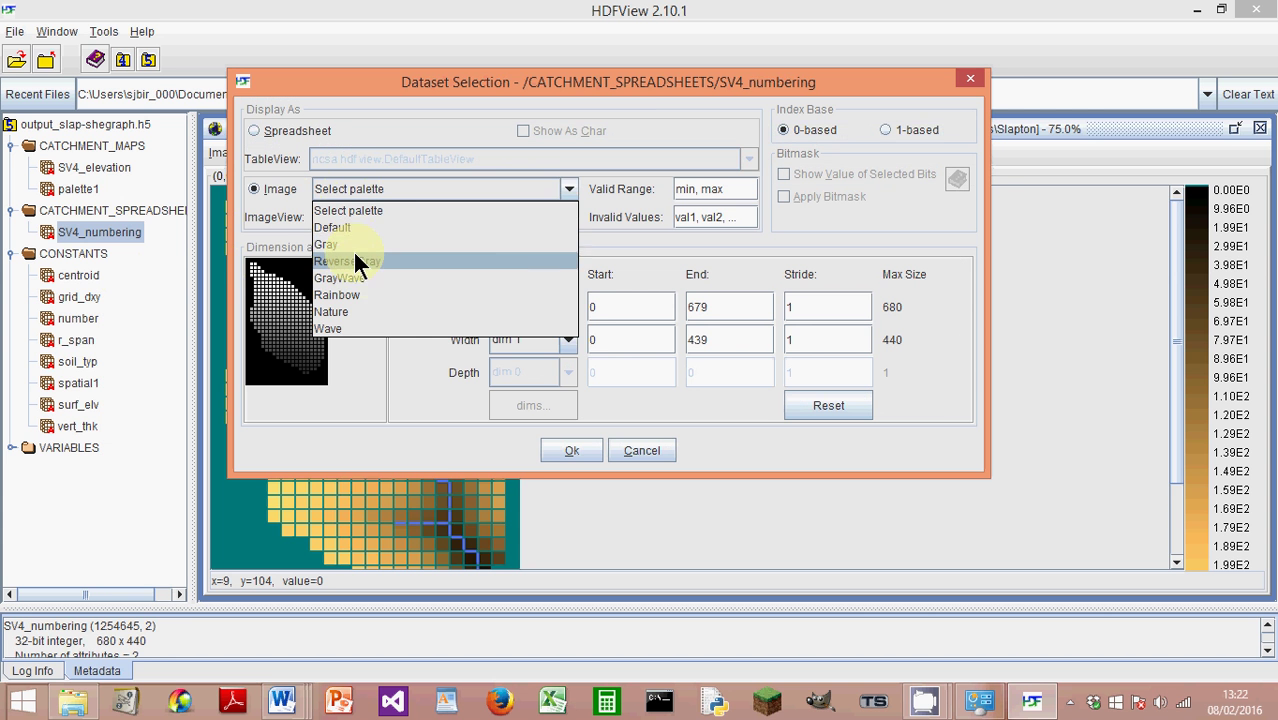
Open SV4_numbering with the Rainbow palette and zoom out to 62.5%
click(344, 294)
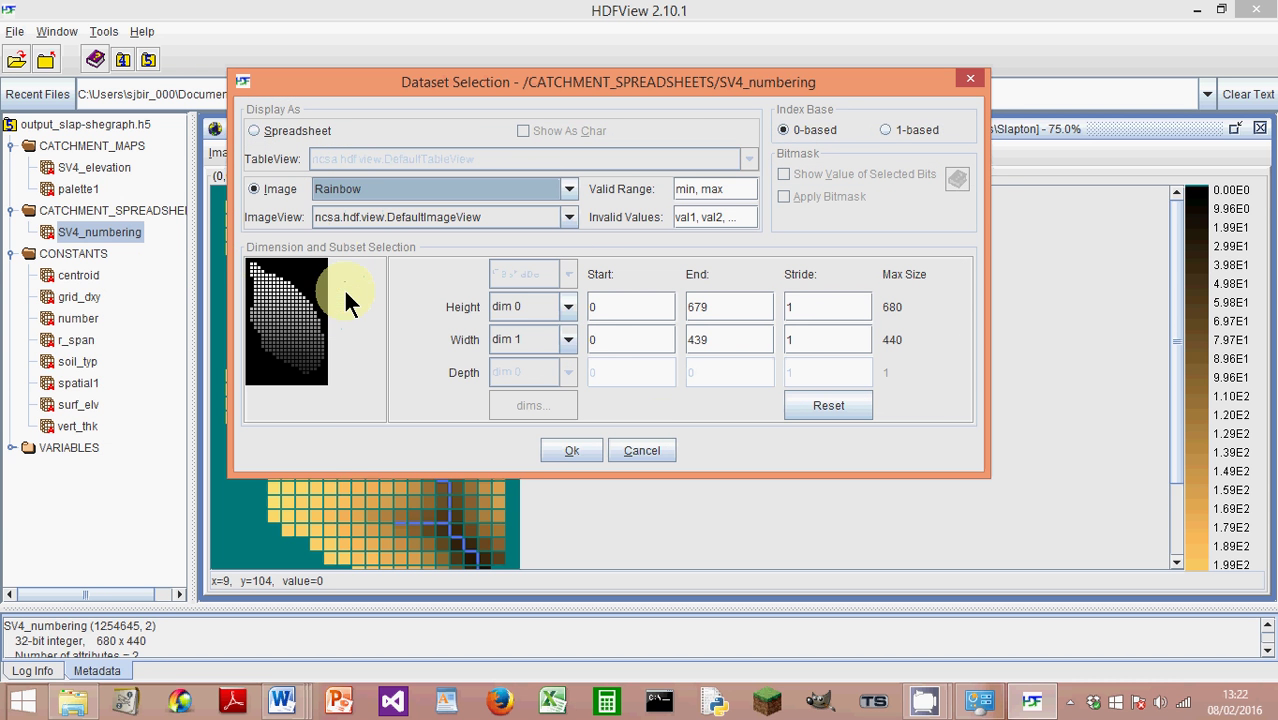
click(560, 451)
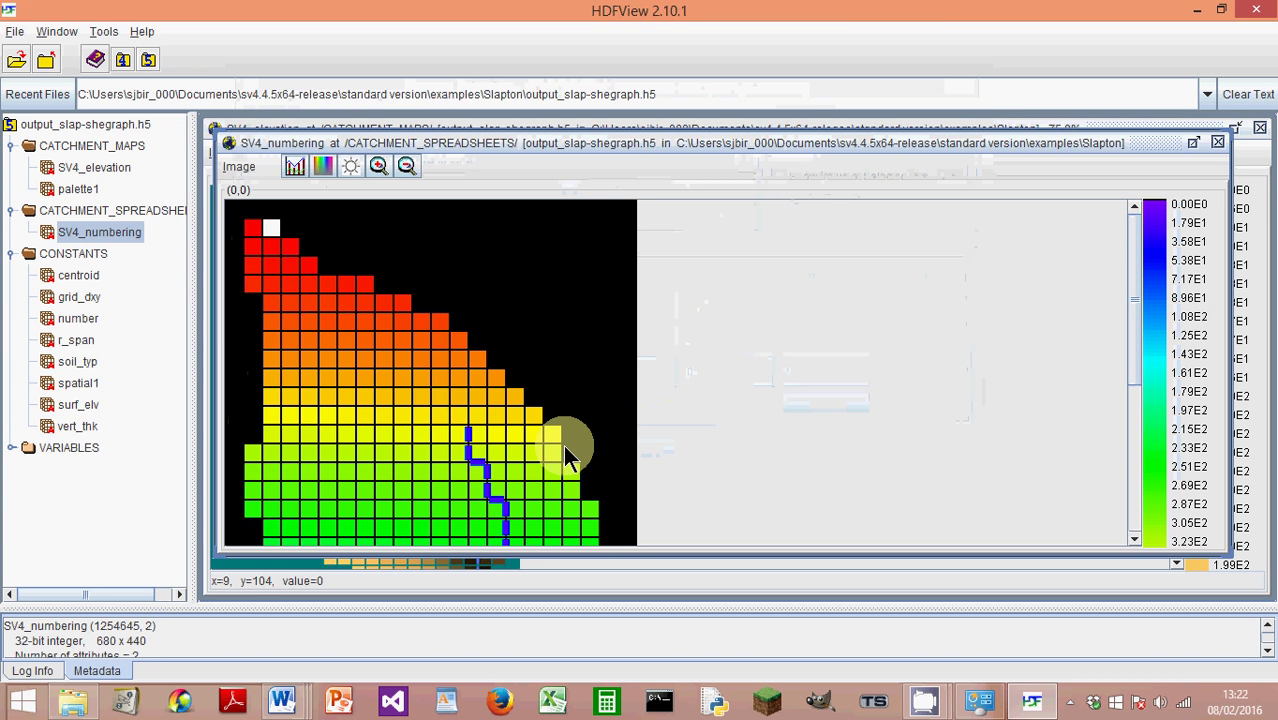
click(405, 167)
click(405, 167)
click(405, 167)
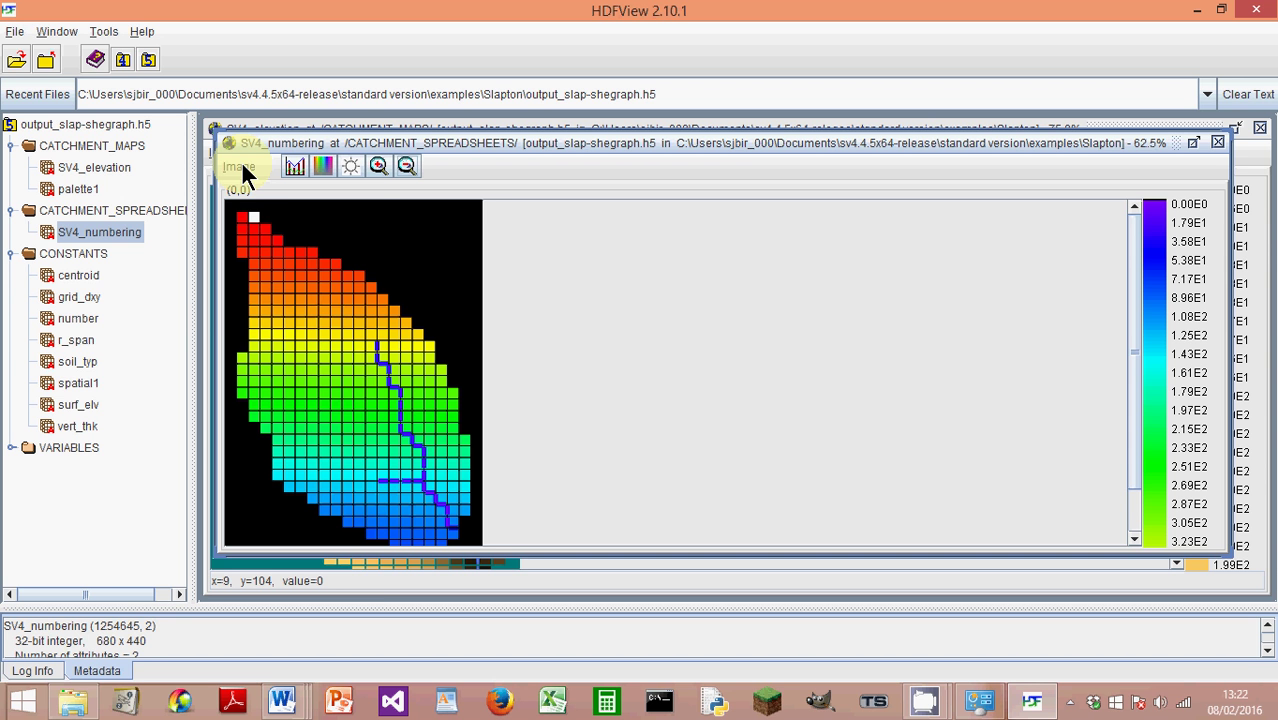
Turn on Show Value, zoom the element-number map to 200%, and scroll down to the stream cells
click(243, 167)
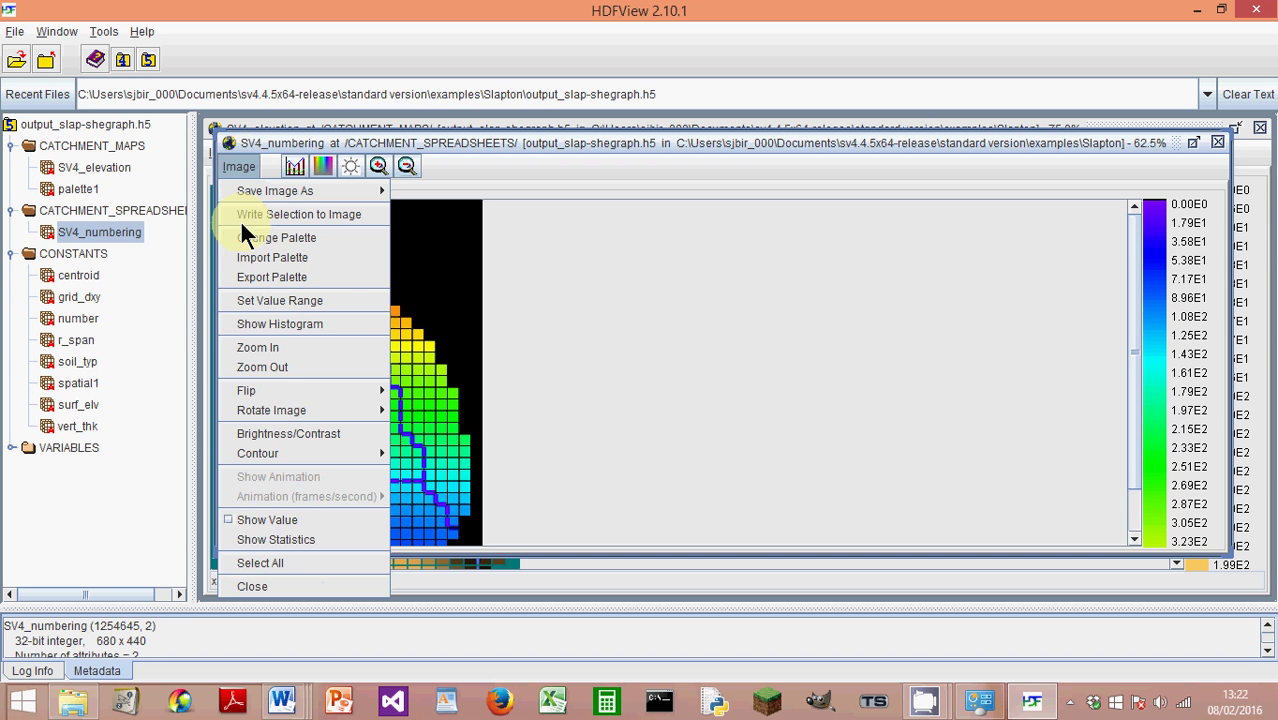
click(263, 520)
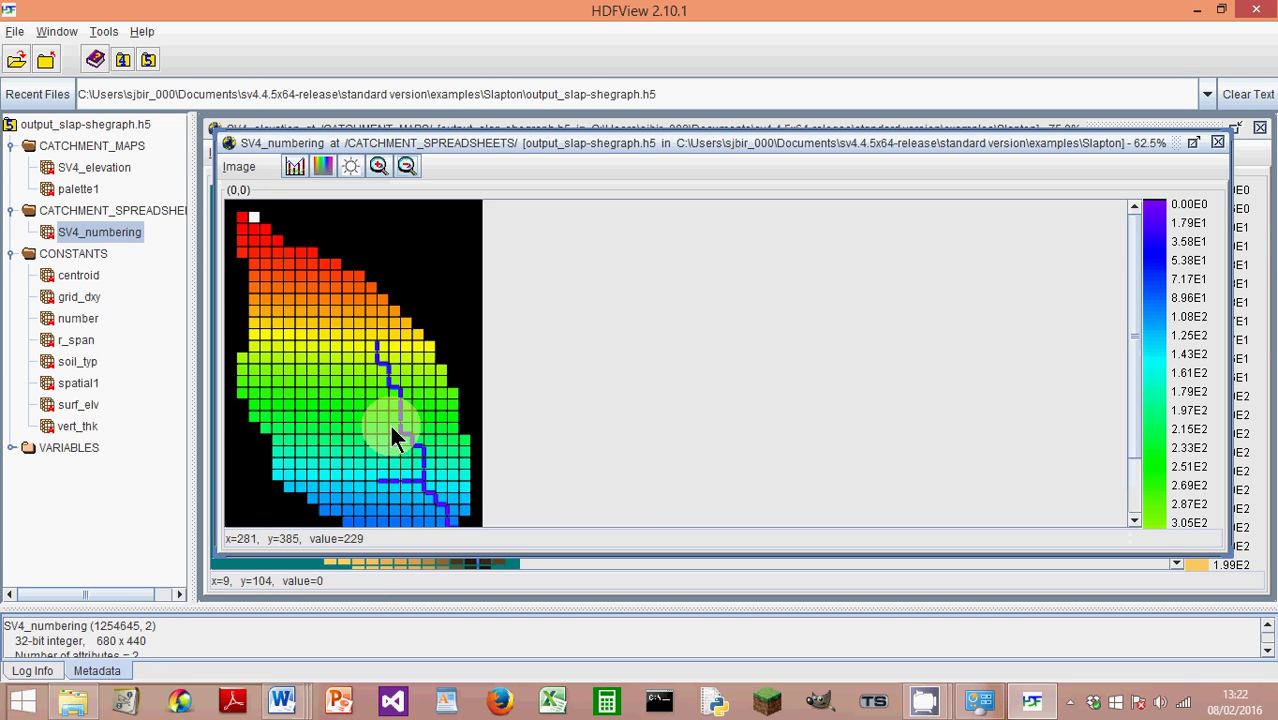
click(378, 167)
click(378, 167)
click(378, 167)
click(378, 167)
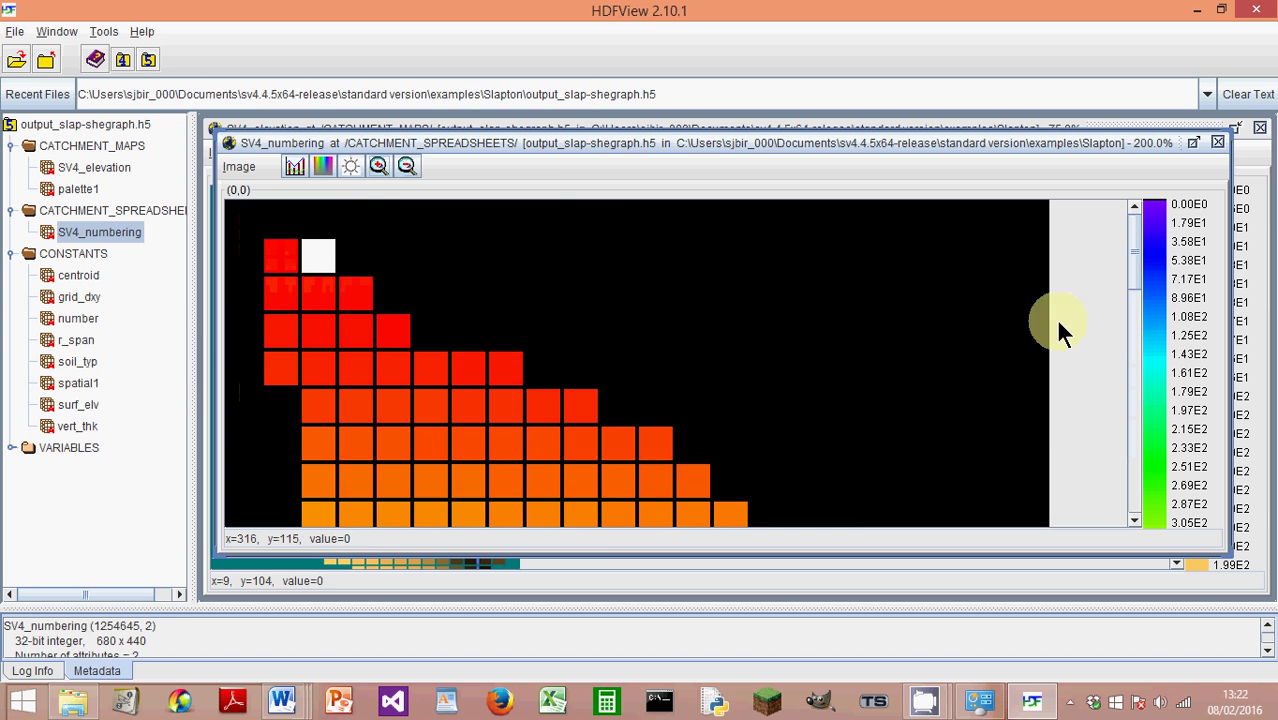
drag(1133, 267, 1150, 352)
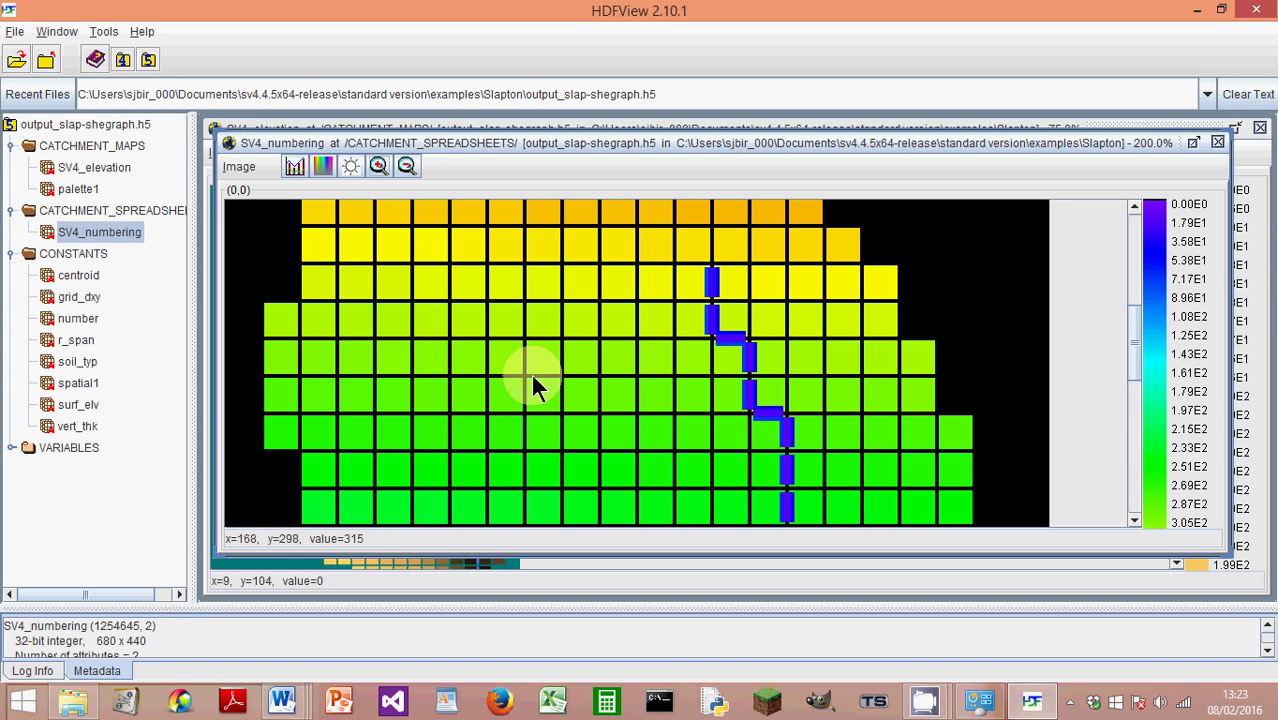
Set VARIABLES/3 ph_depth/value to open as a Rainbow image at depth start 720
double_click(66, 447)
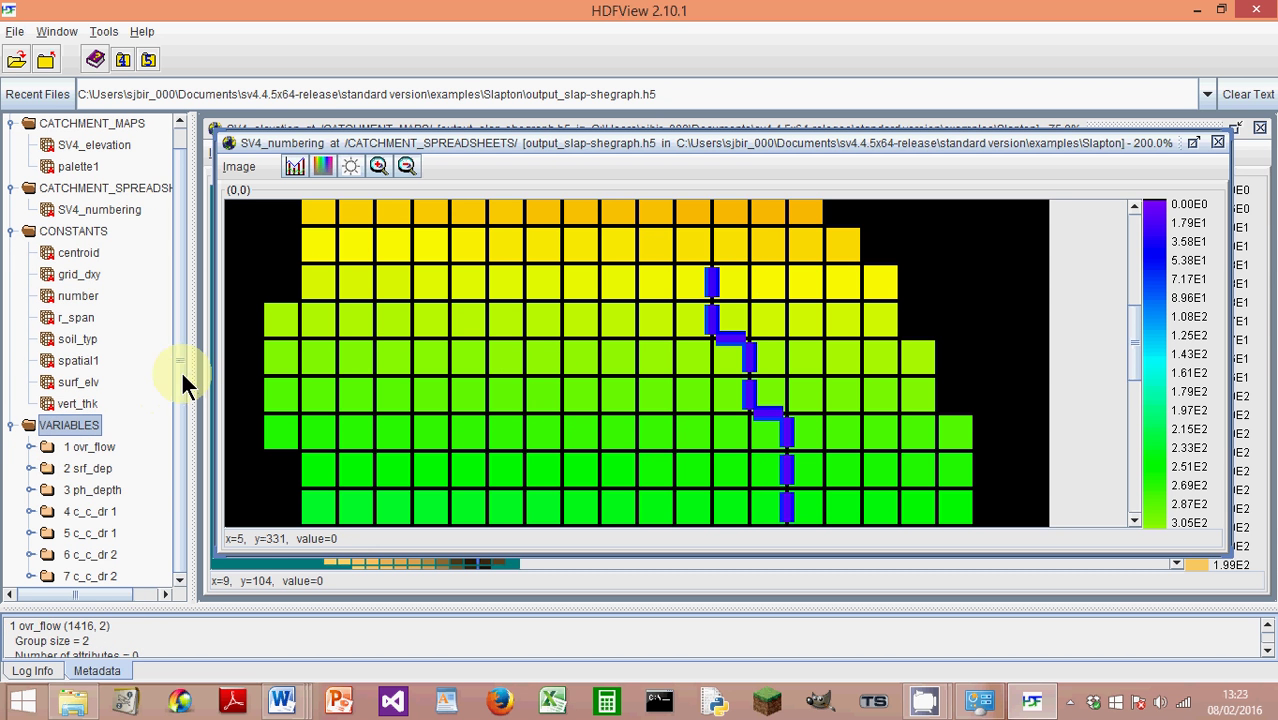
double_click(91, 489)
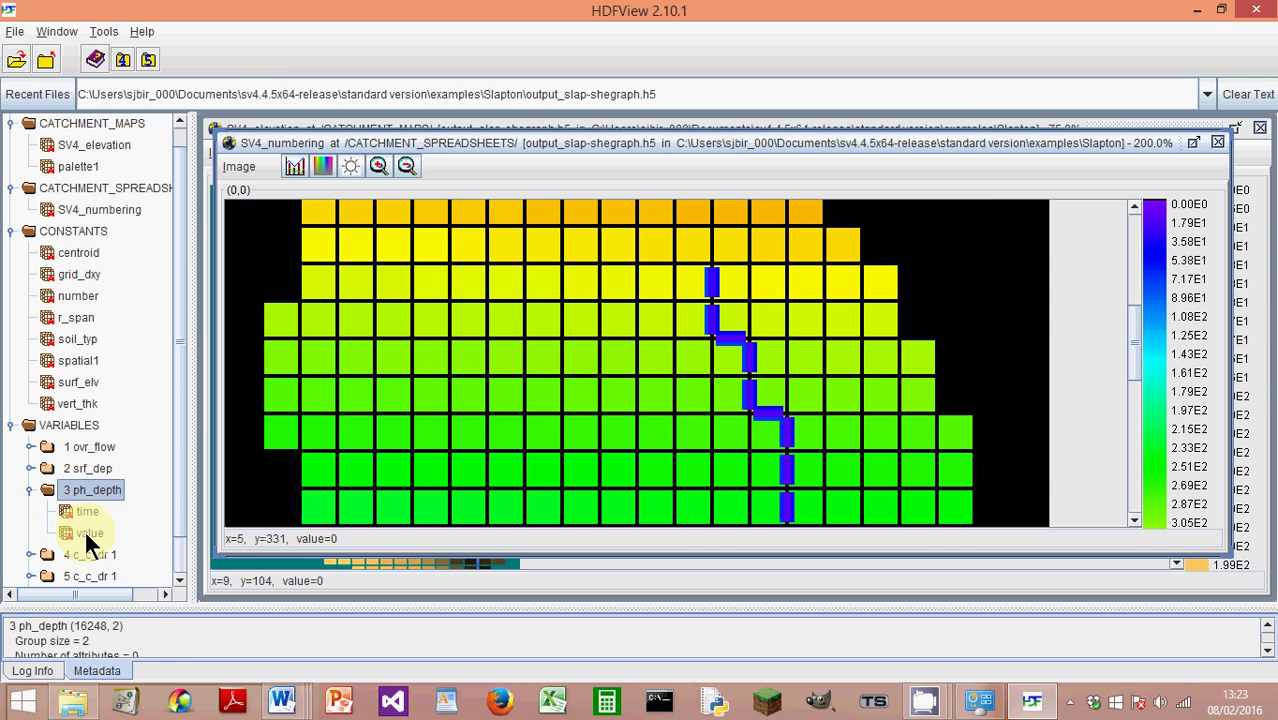
right_click(84, 529)
click(118, 386)
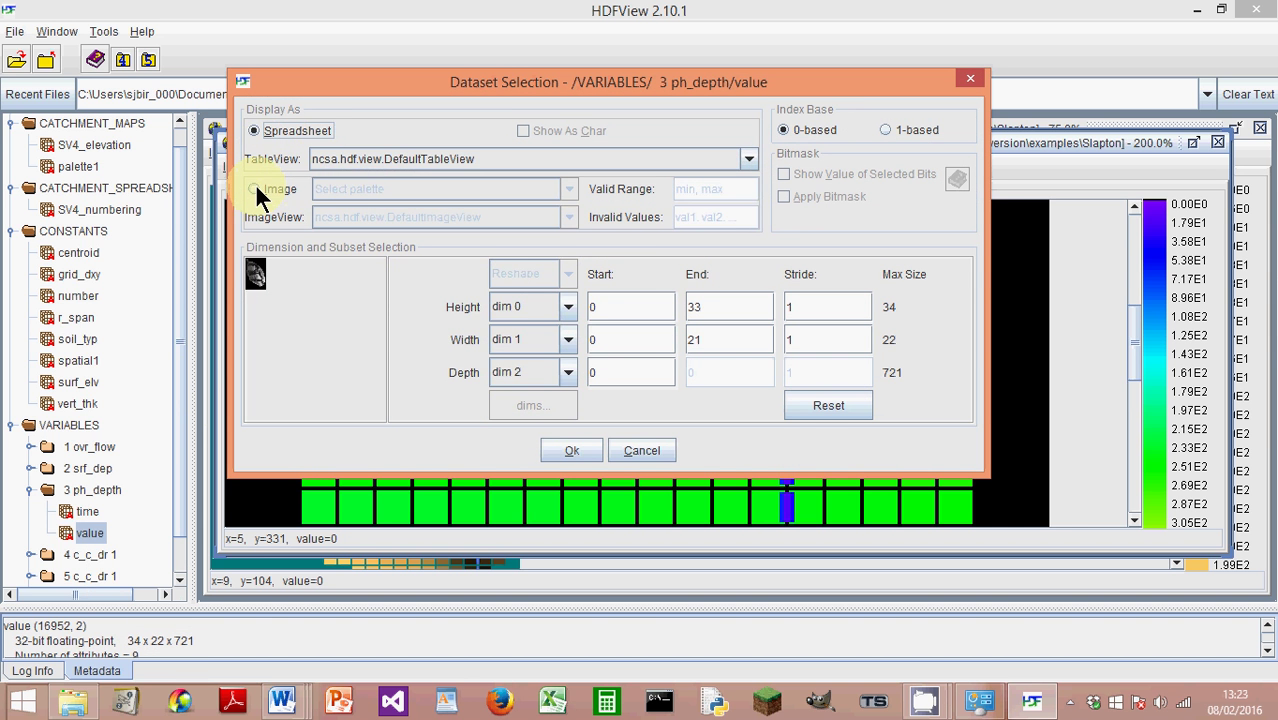
click(259, 188)
click(347, 189)
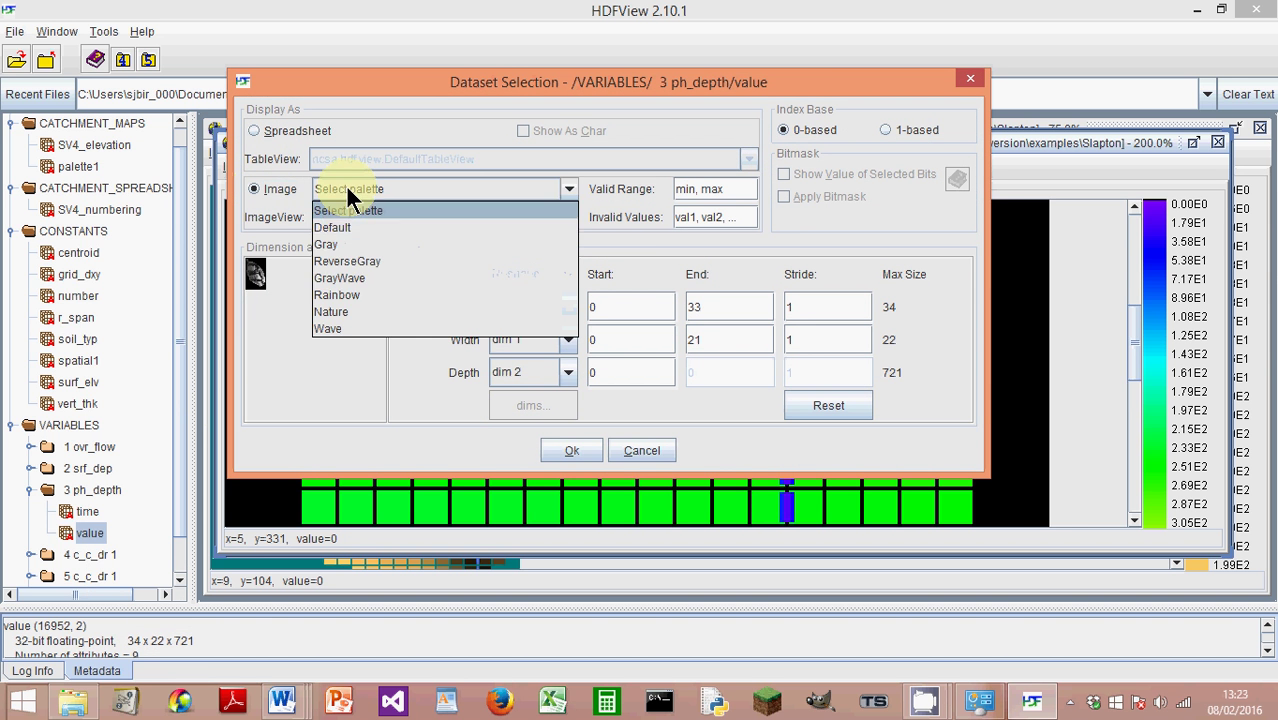
click(342, 294)
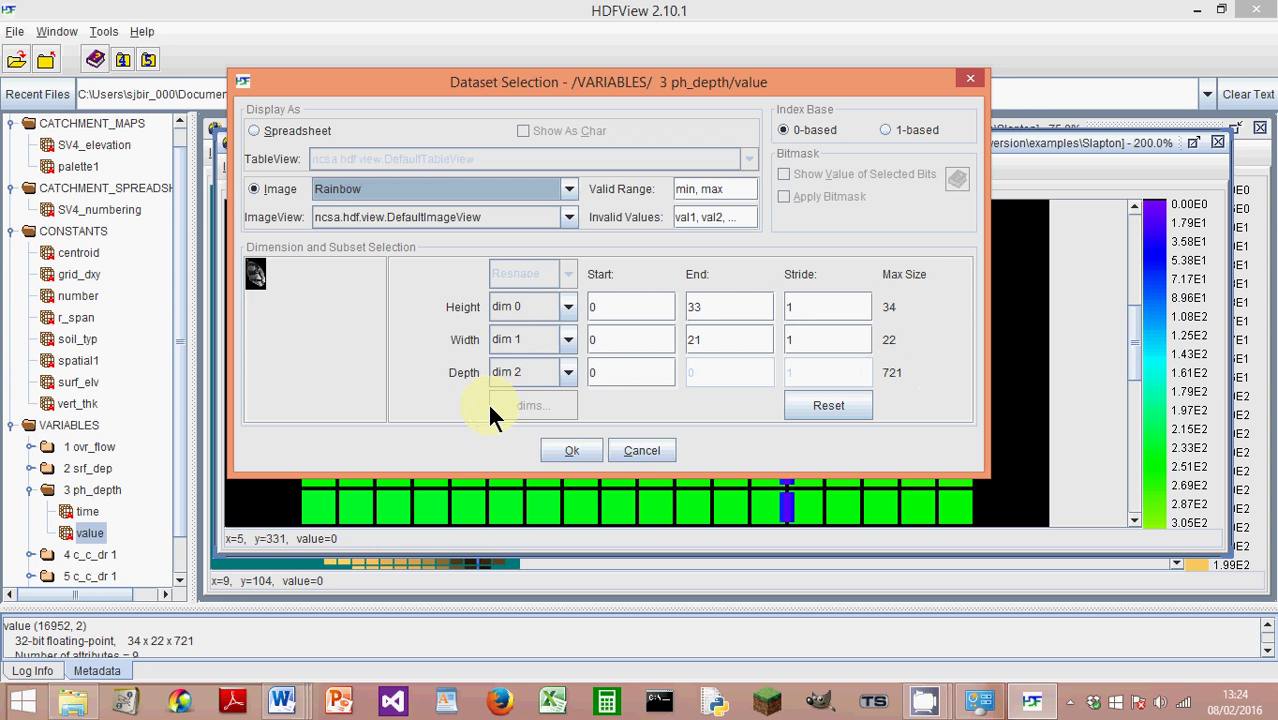
click(603, 372)
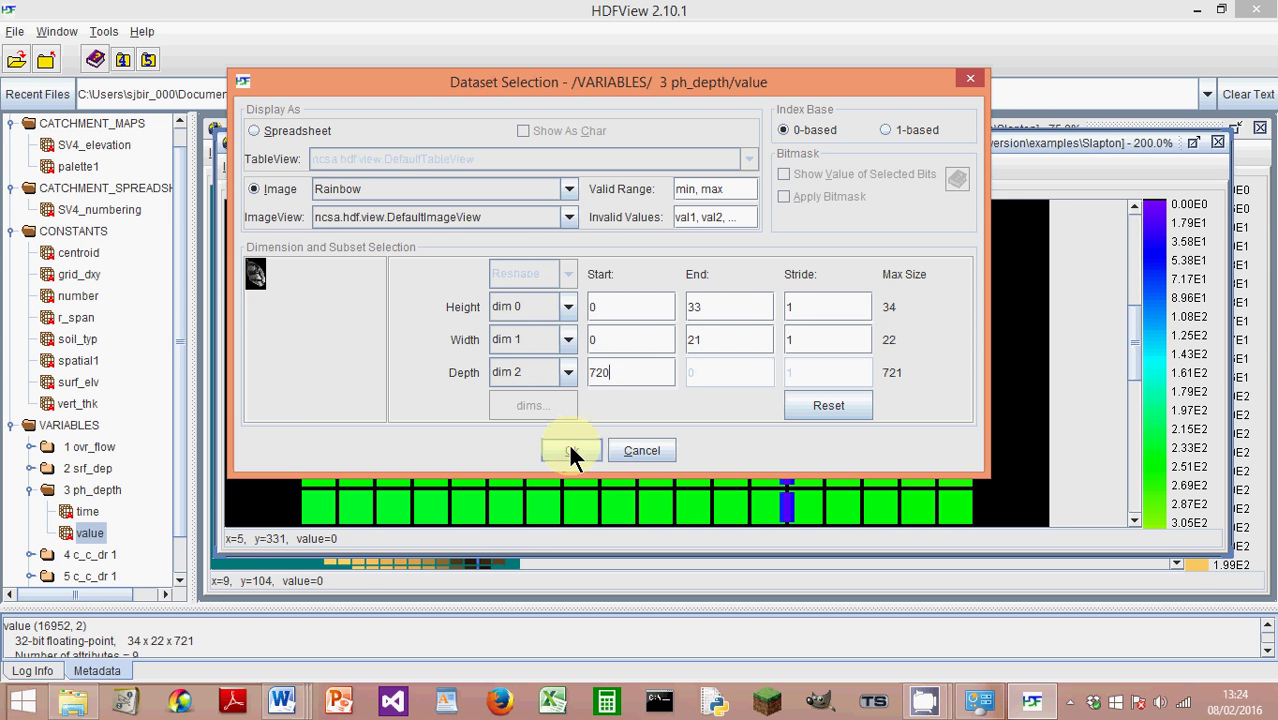
Open the water-table depth image at step 720, zoom to 800%, and turn on Show Value
click(570, 450)
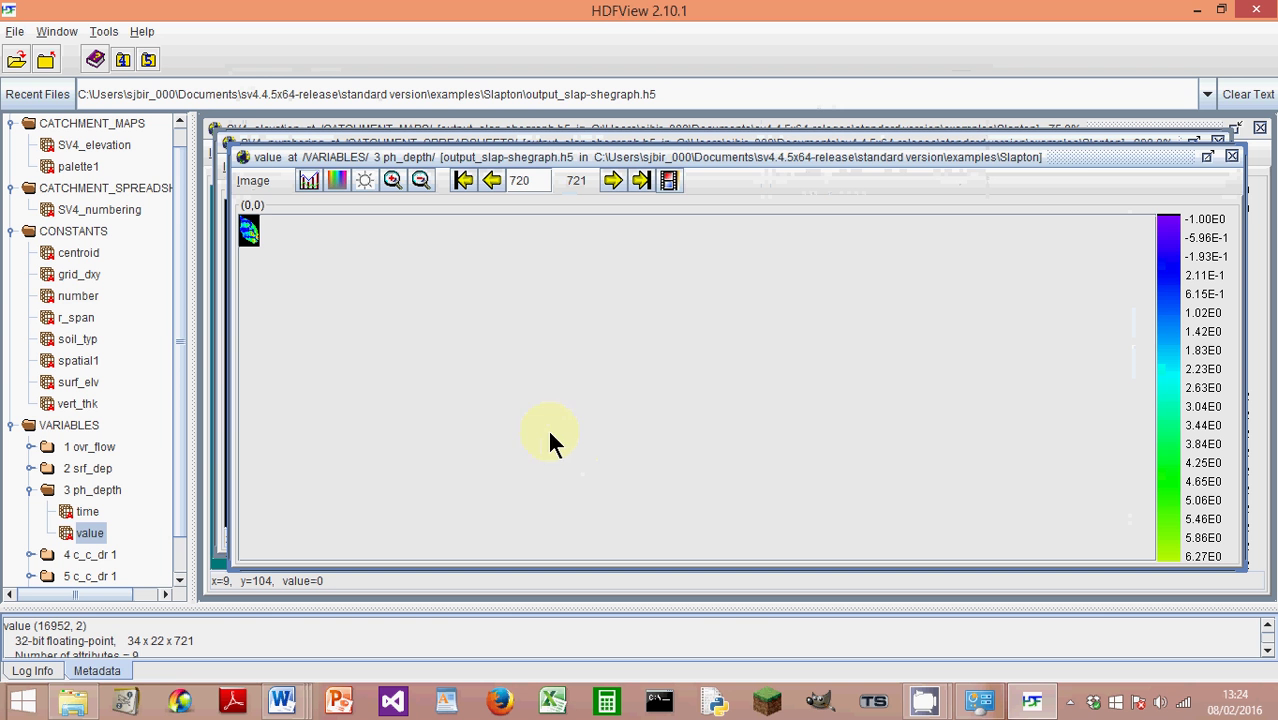
click(391, 180)
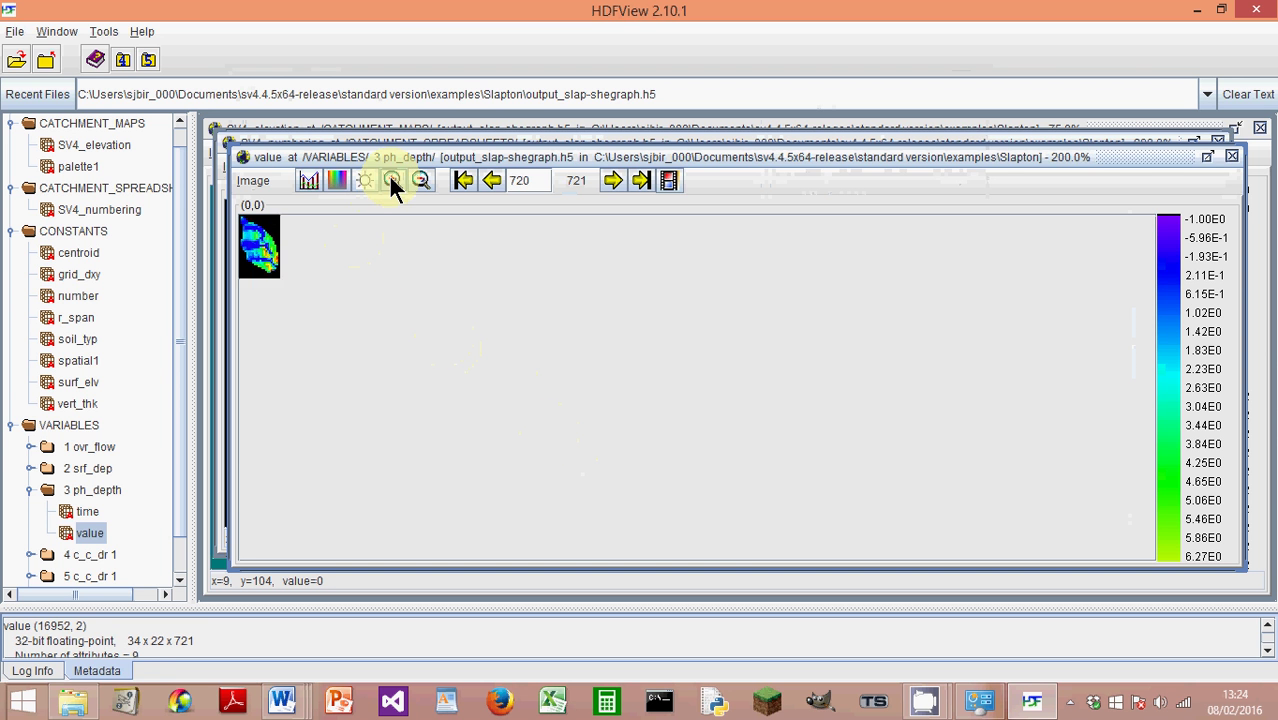
click(391, 180)
click(391, 180)
click(391, 180)
click(391, 180)
click(391, 180)
click(391, 180)
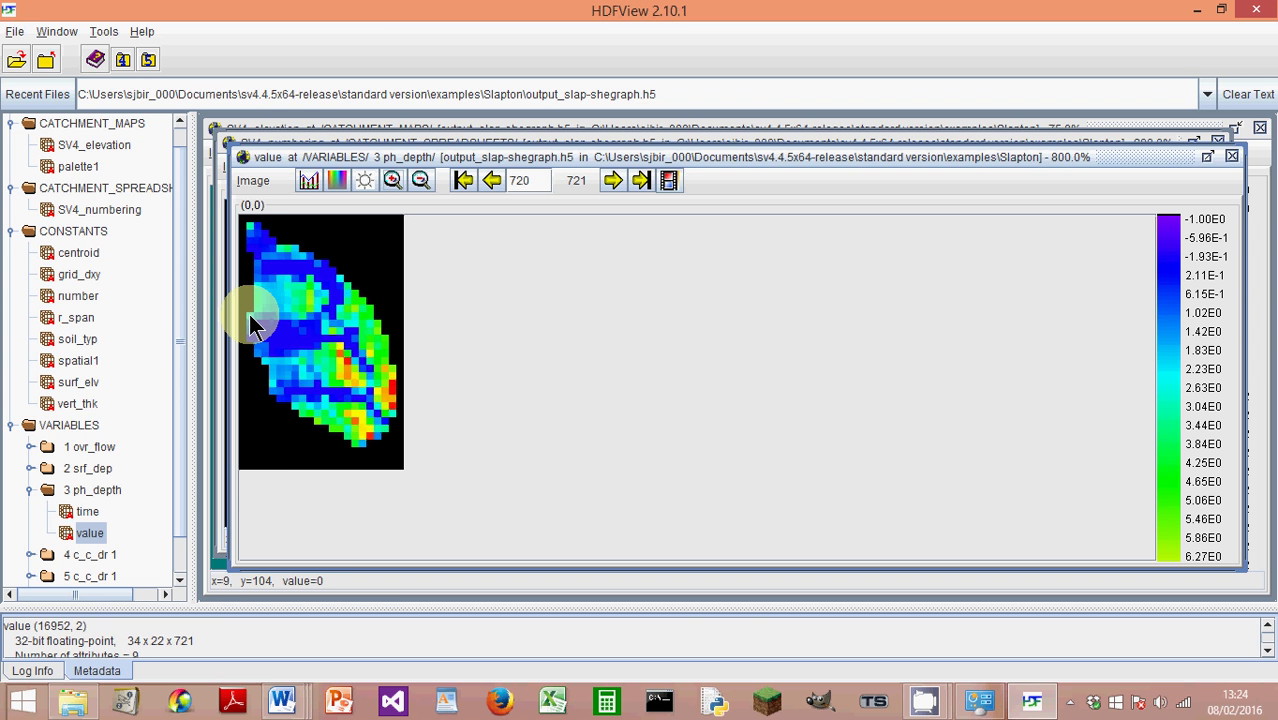
click(250, 180)
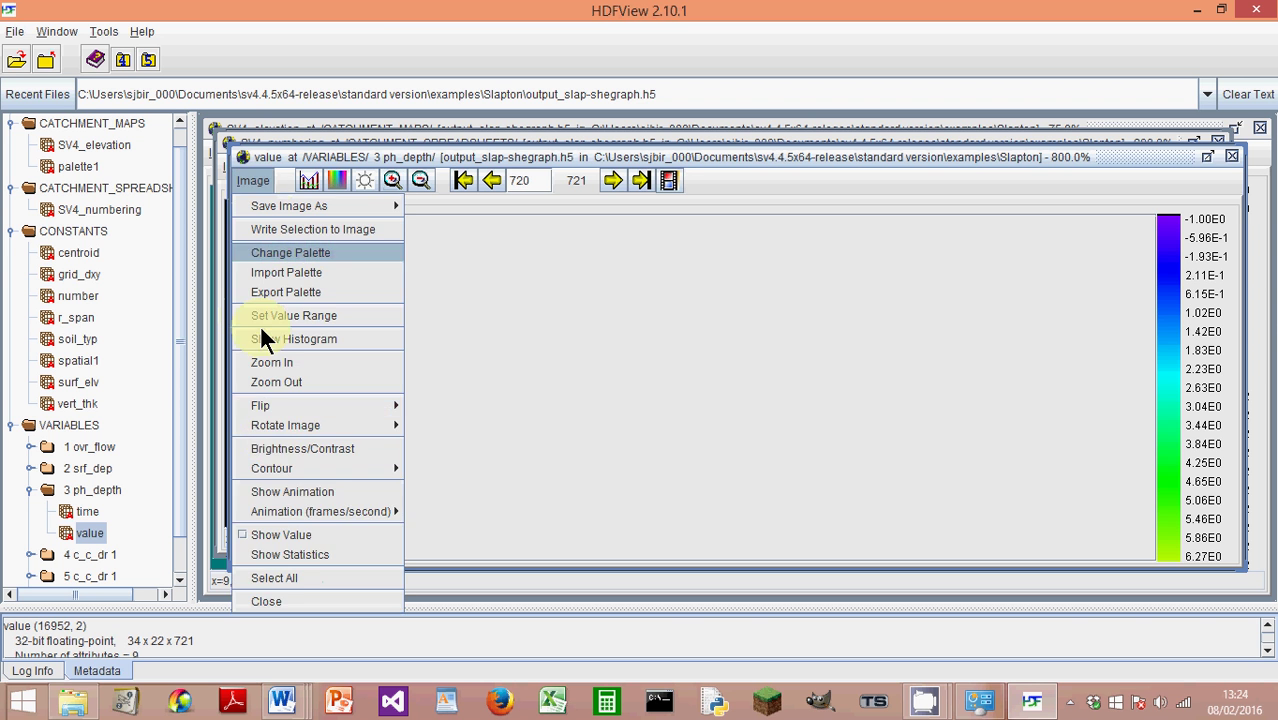
click(305, 528)
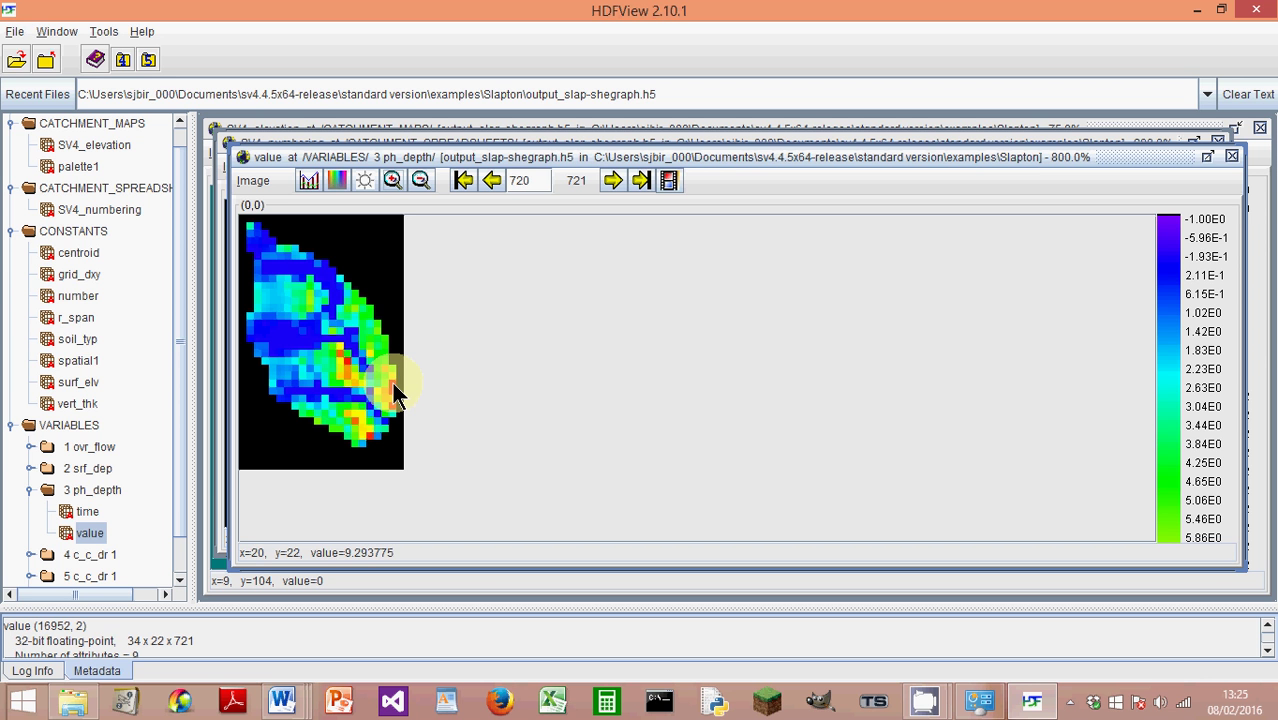
Open 3 ph_depth/value as a spreadsheet, width on dimension 2, depth start 10
right_click(85, 526)
click(105, 385)
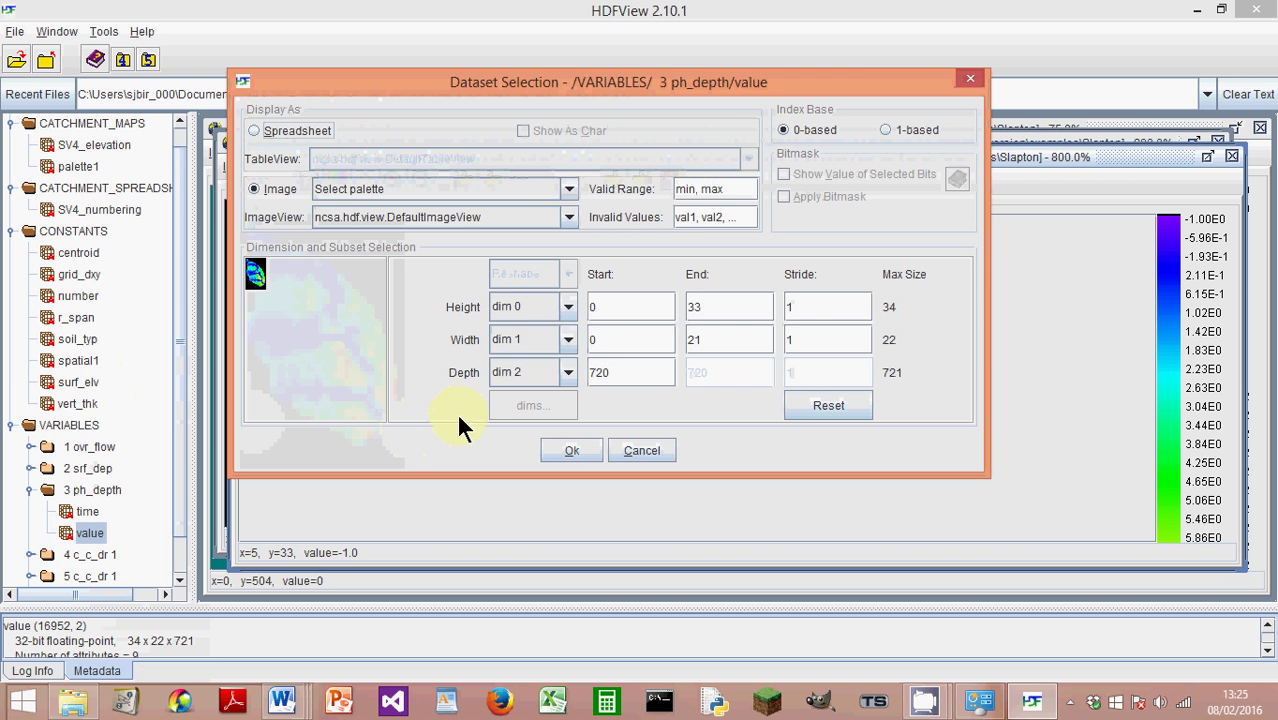
click(254, 131)
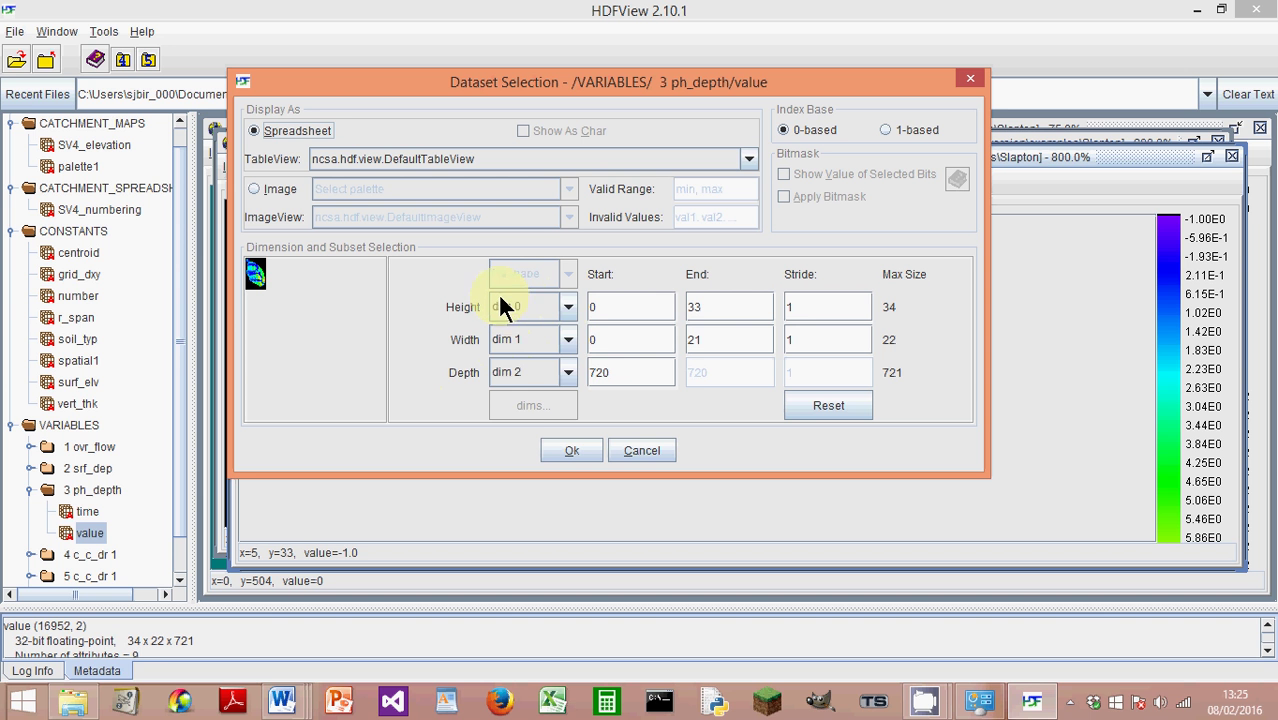
click(568, 339)
click(534, 398)
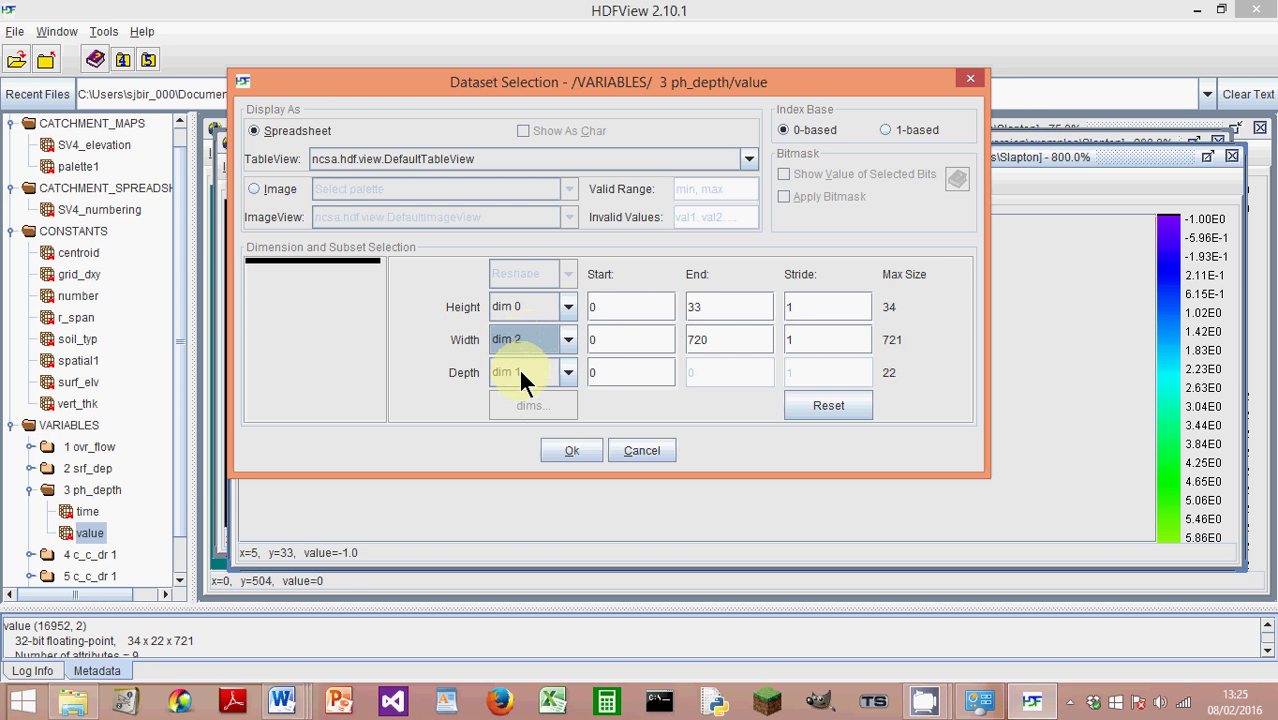
click(613, 369)
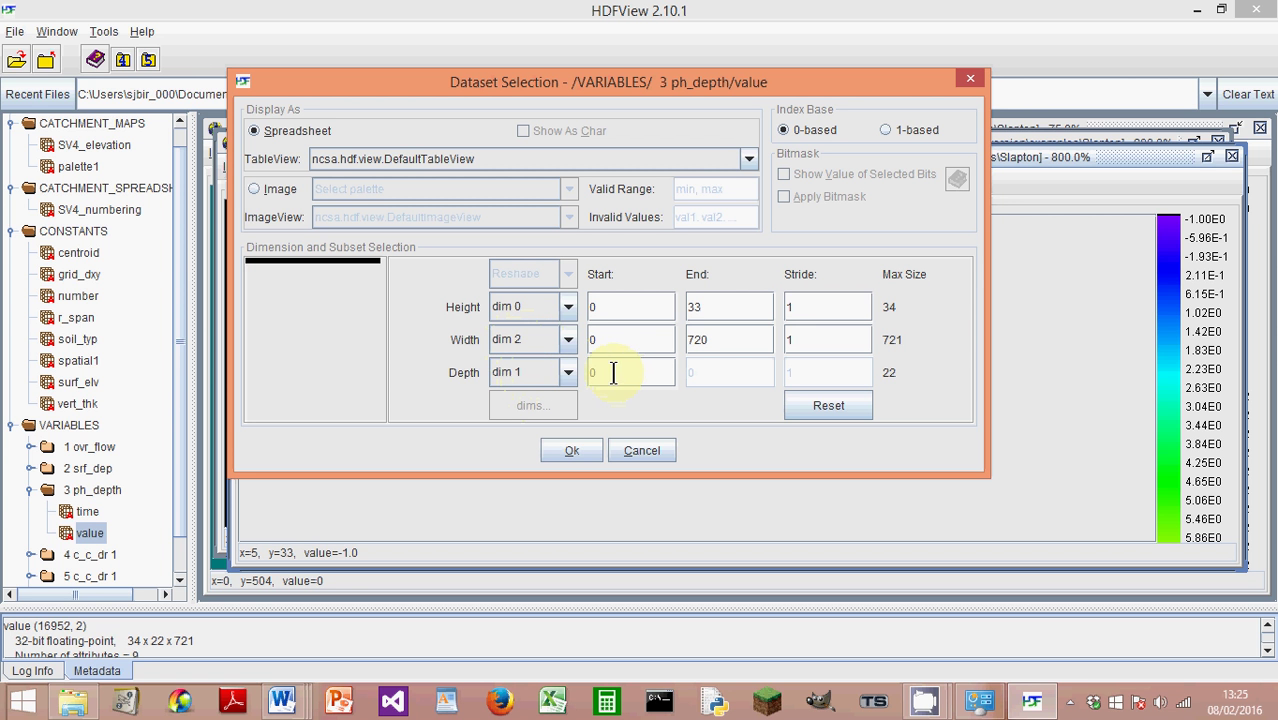
drag(597, 372, 587, 372)
click(567, 450)
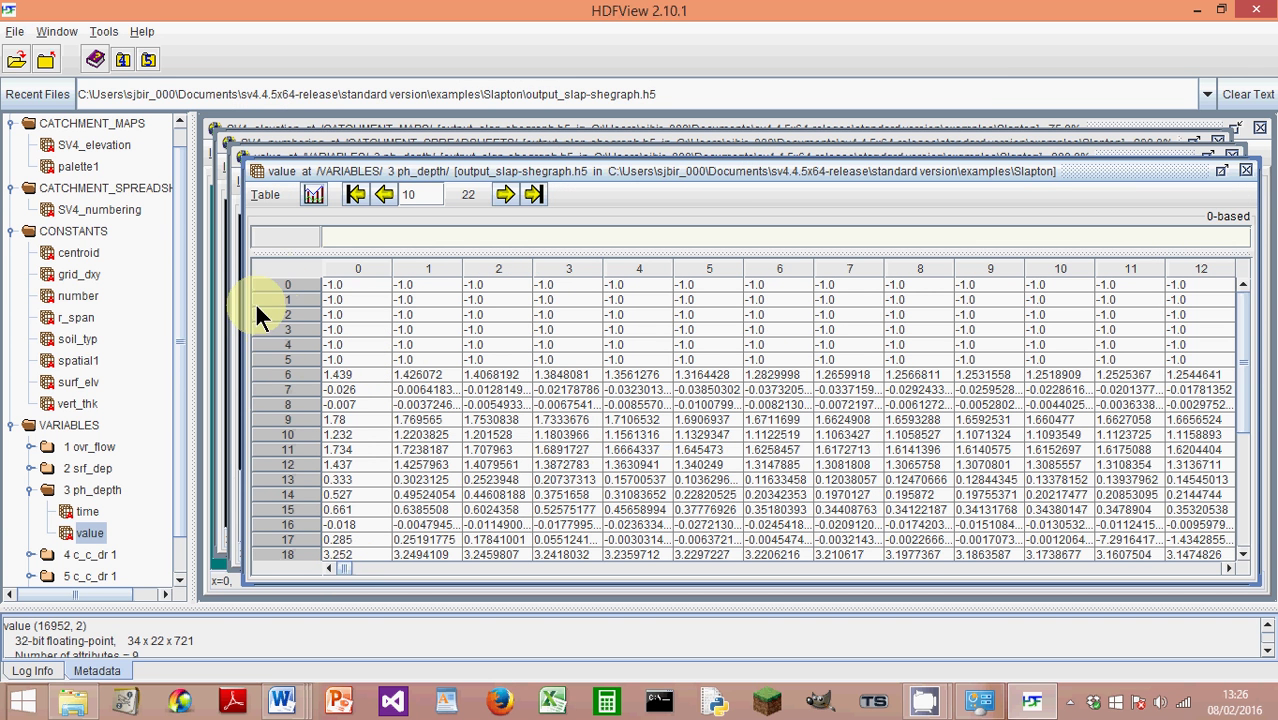
Browse the water-table depth table and select row 6, reading 1.439 at step 0
scroll(369, 357, down, 5)
scroll(368, 373, up, 5)
drag(344, 567, 337, 533)
click(278, 376)
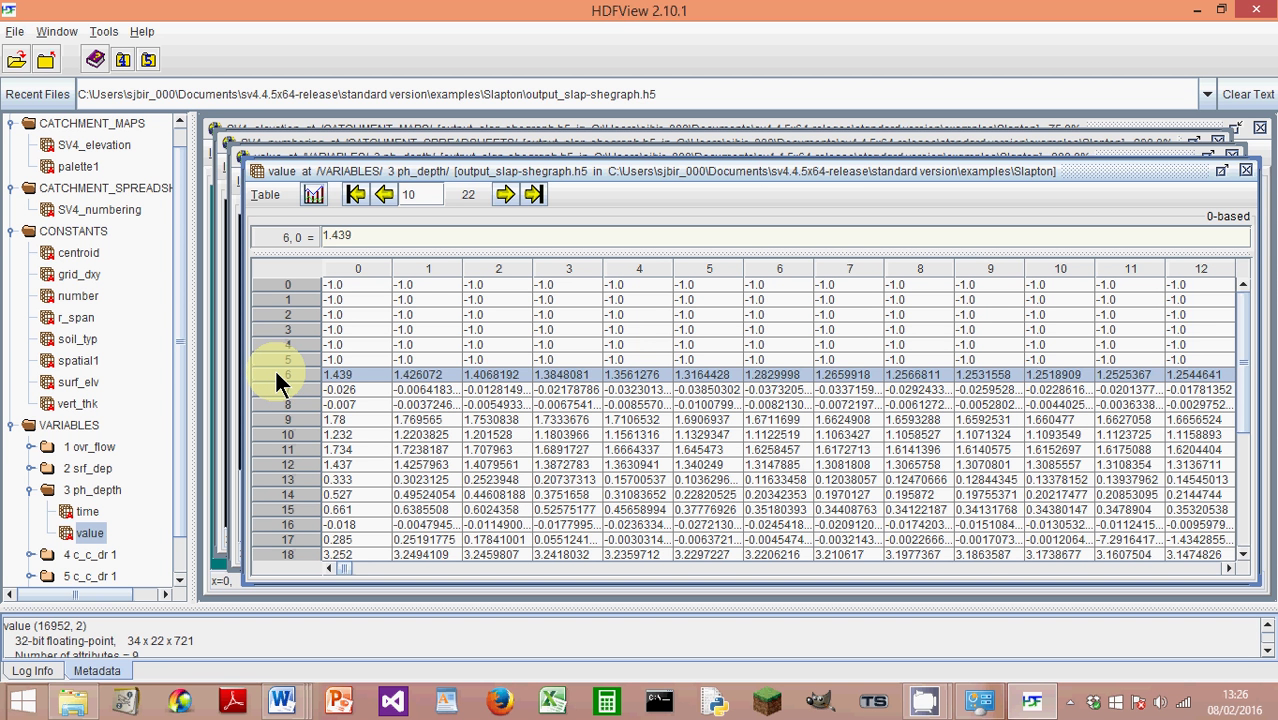
Plot row 6 as a series-in-row line graph across all time steps, then close it
click(312, 192)
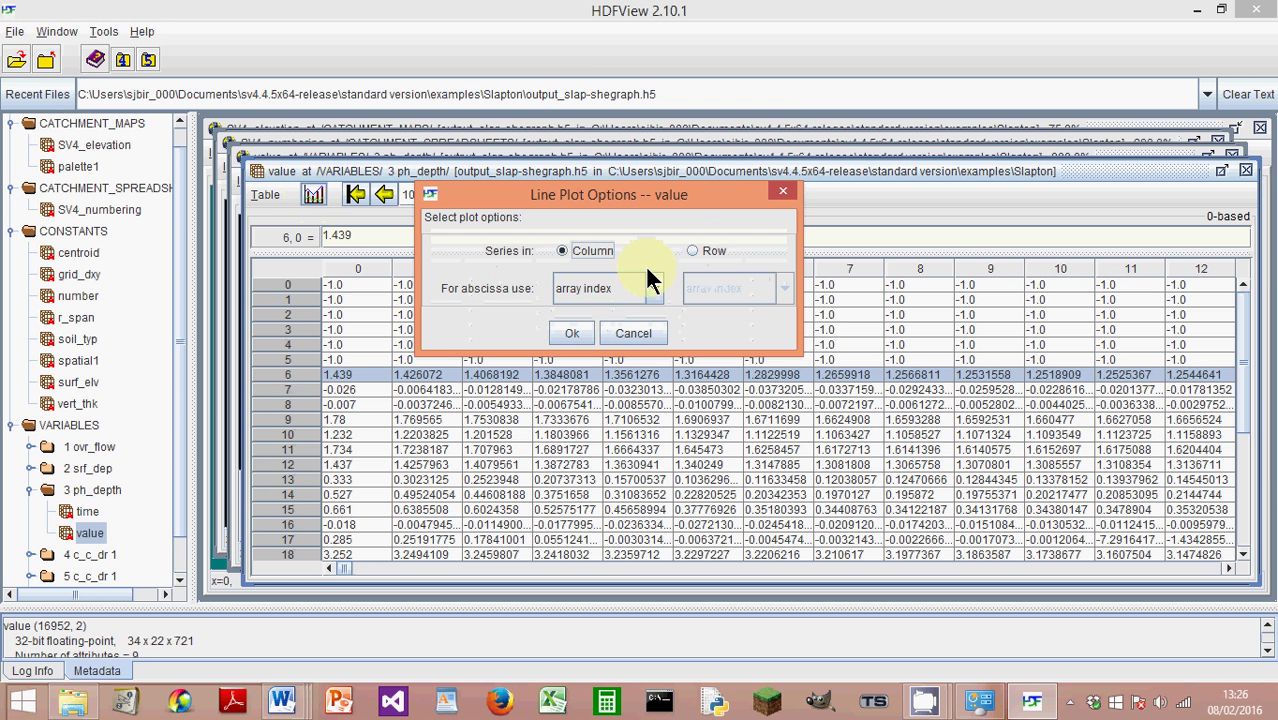
click(710, 250)
click(577, 333)
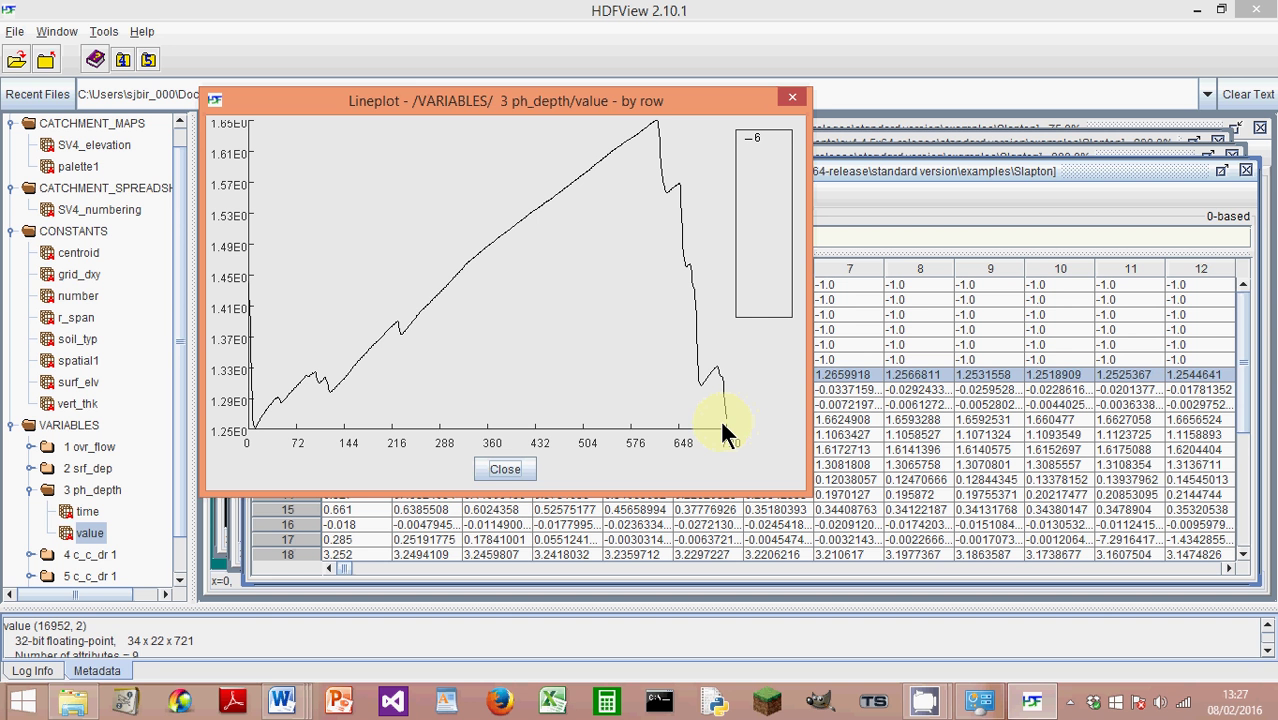
click(496, 468)
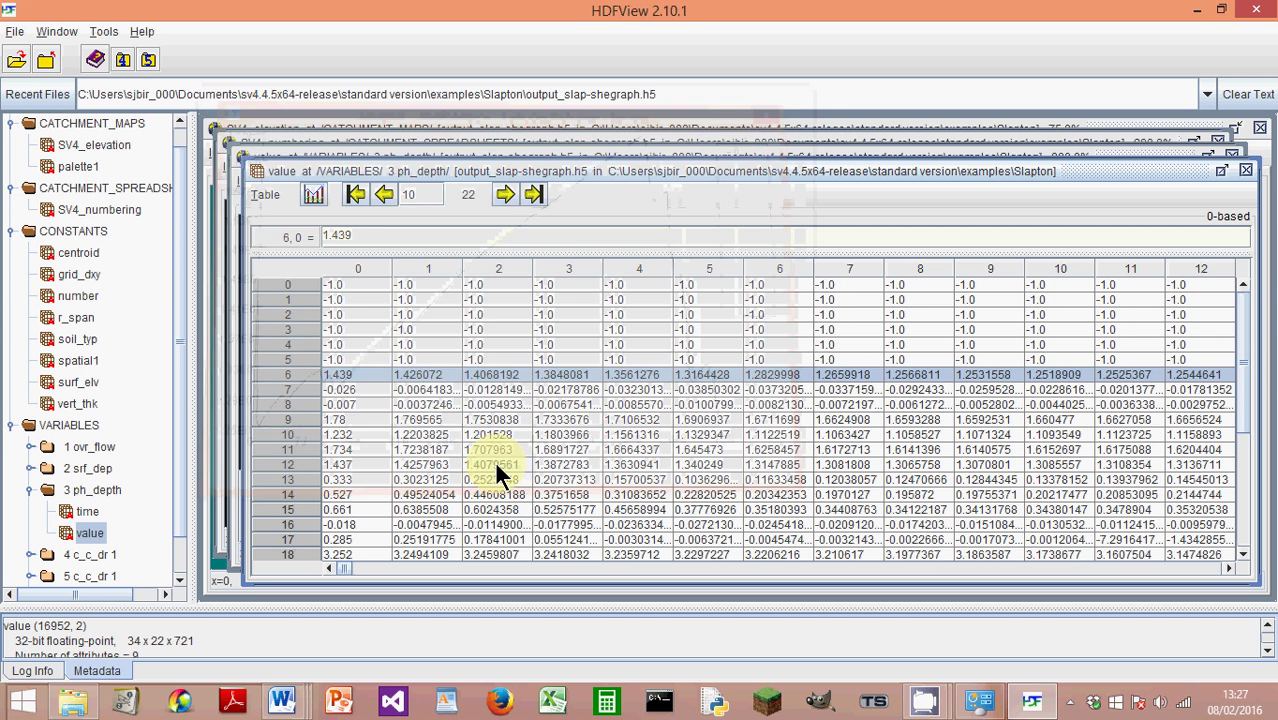
click(266, 194)
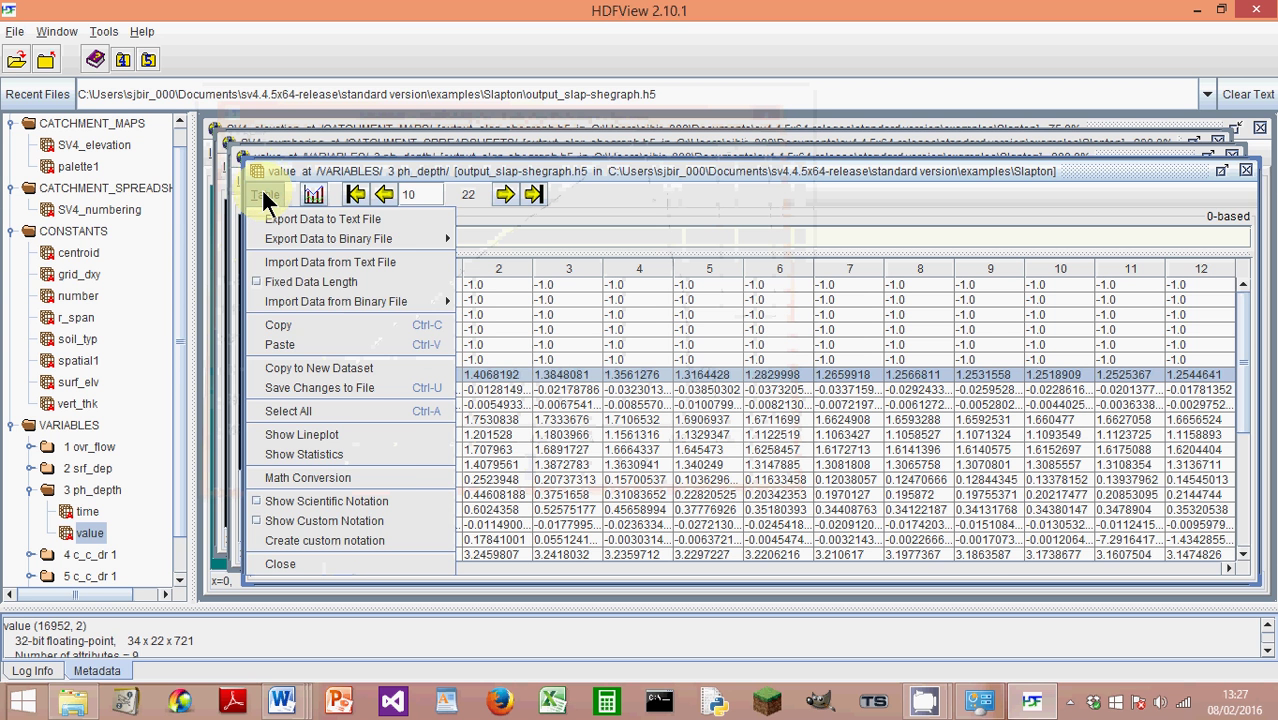
click(282, 324)
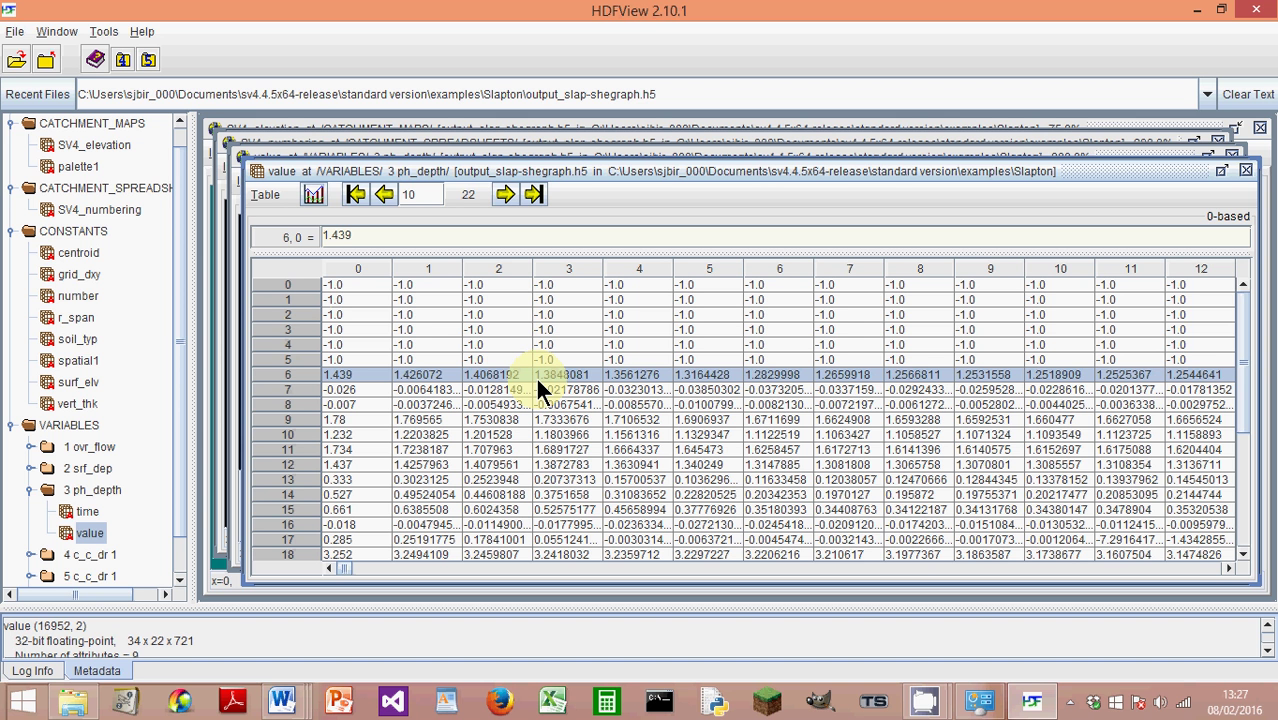